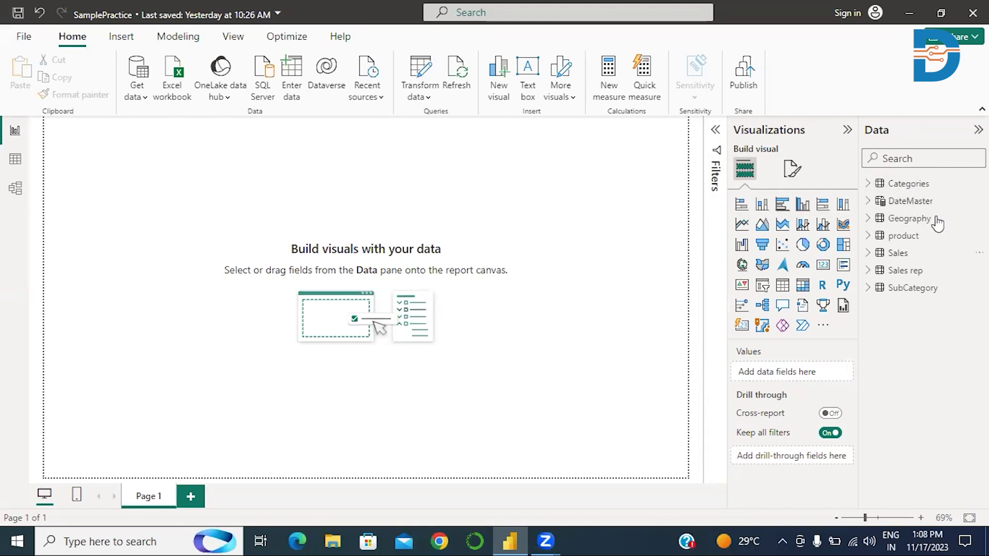
Add a table visual to the report page, enlarge it in width and height, and move it toward the middle of the canvas.
{"action": "mouse_move", "coordinate": [938, 221]}
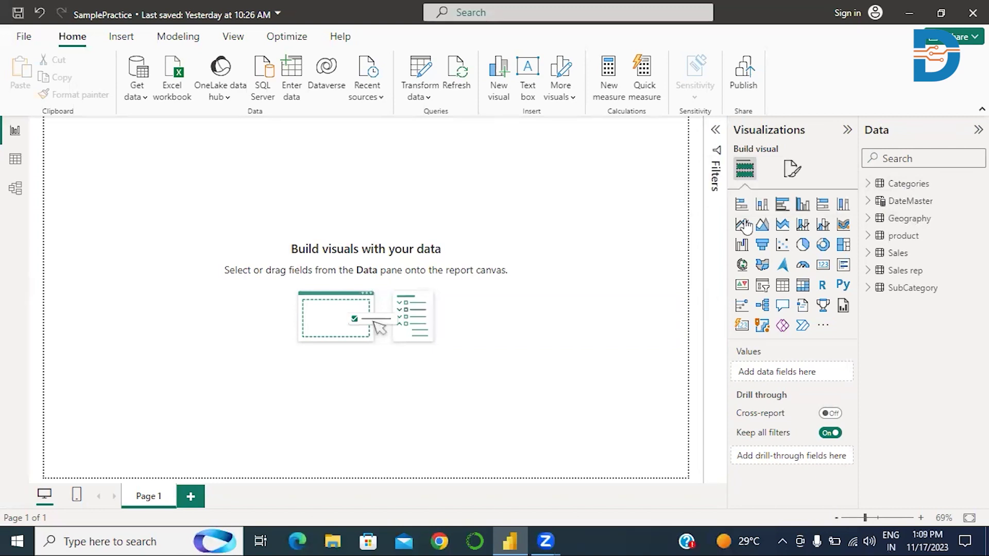
{"action": "left_click", "coordinate": [784, 287]}
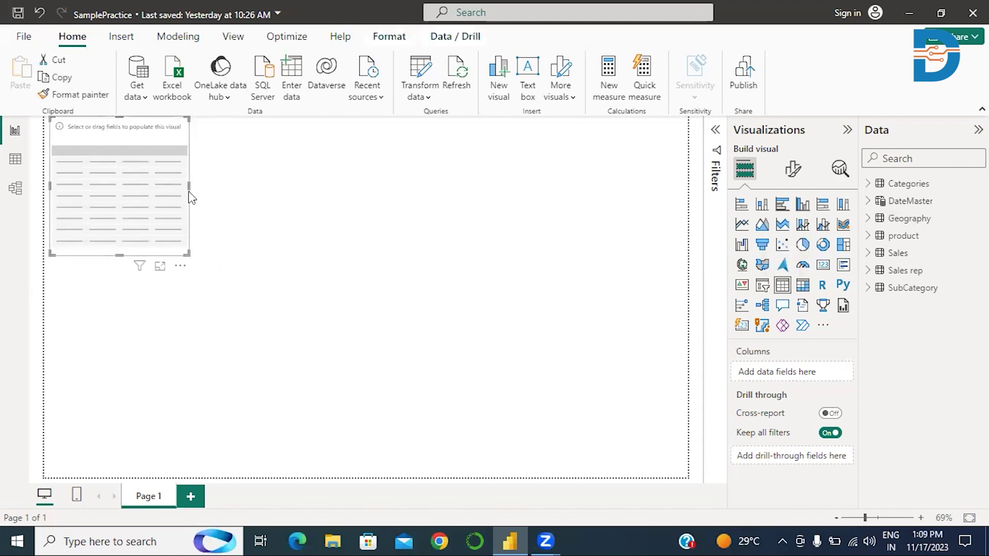
{"action": "left_click_drag", "start_coordinate": [189, 184], "coordinate": [277, 187]}
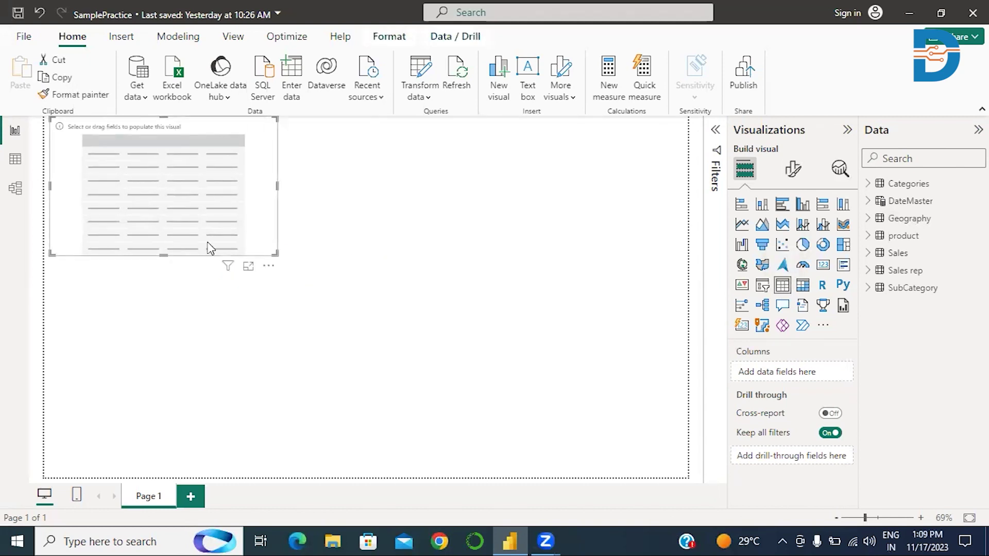
{"action": "left_click_drag", "start_coordinate": [164, 255], "coordinate": [161, 297]}
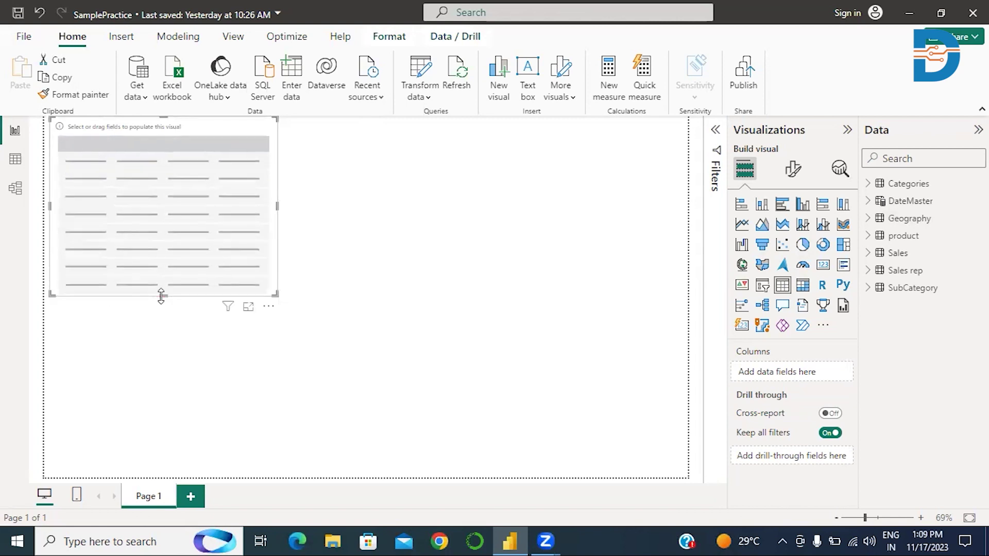
{"action": "left_click_drag", "start_coordinate": [156, 131], "coordinate": [278, 188]}
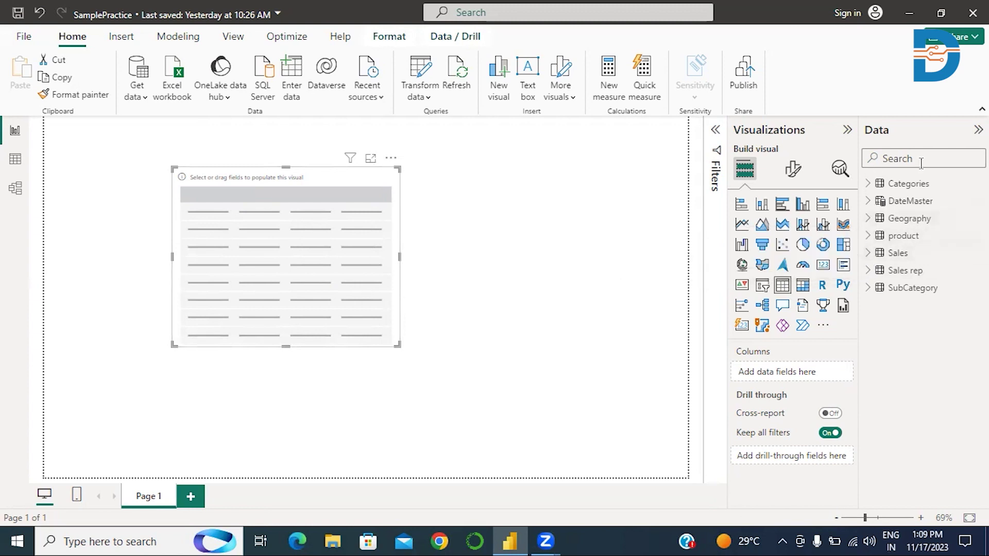
Add the Year field from DateMaster to the table's columns and set it to Don't summarize.
{"action": "left_click", "coordinate": [869, 202]}
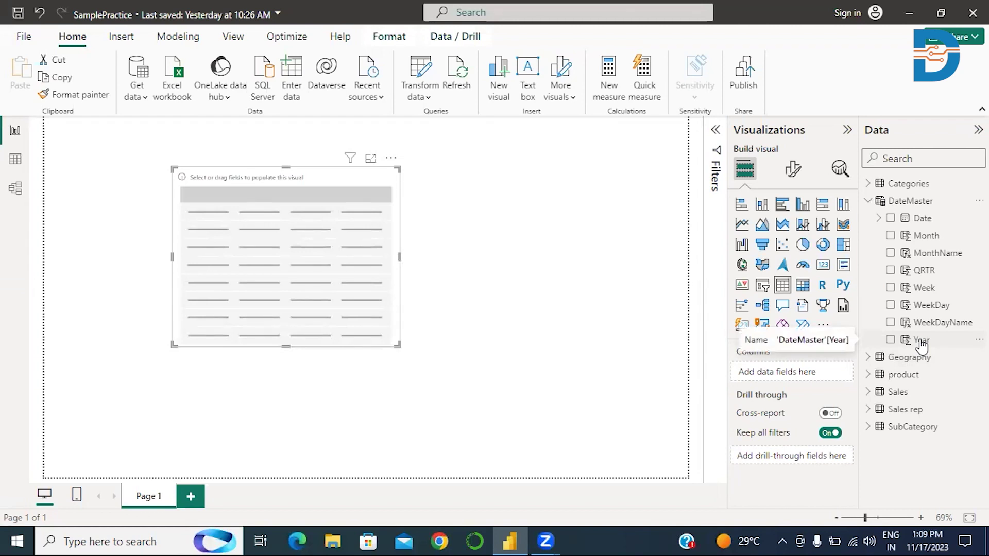
{"action": "left_click_drag", "start_coordinate": [922, 344], "coordinate": [789, 371]}
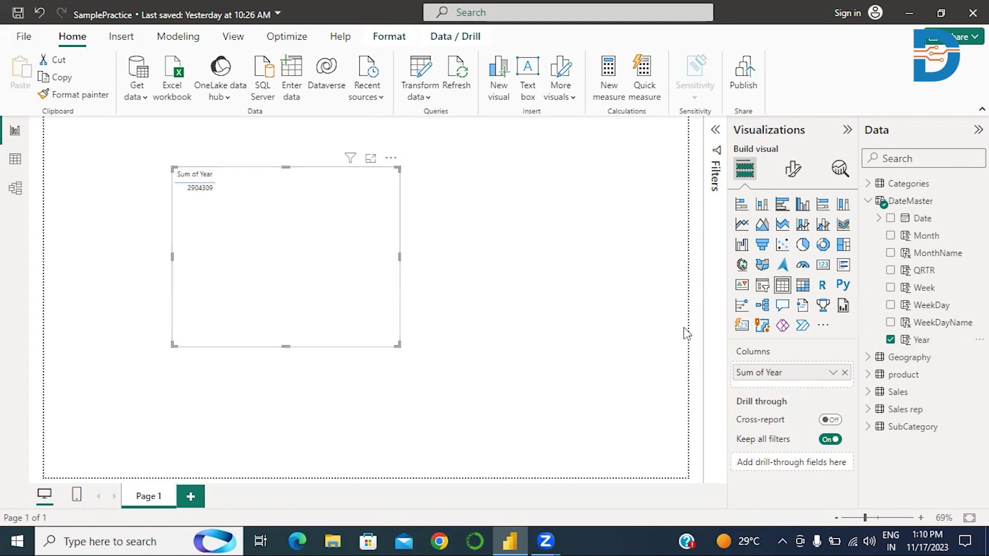
{"action": "left_click", "coordinate": [832, 374]}
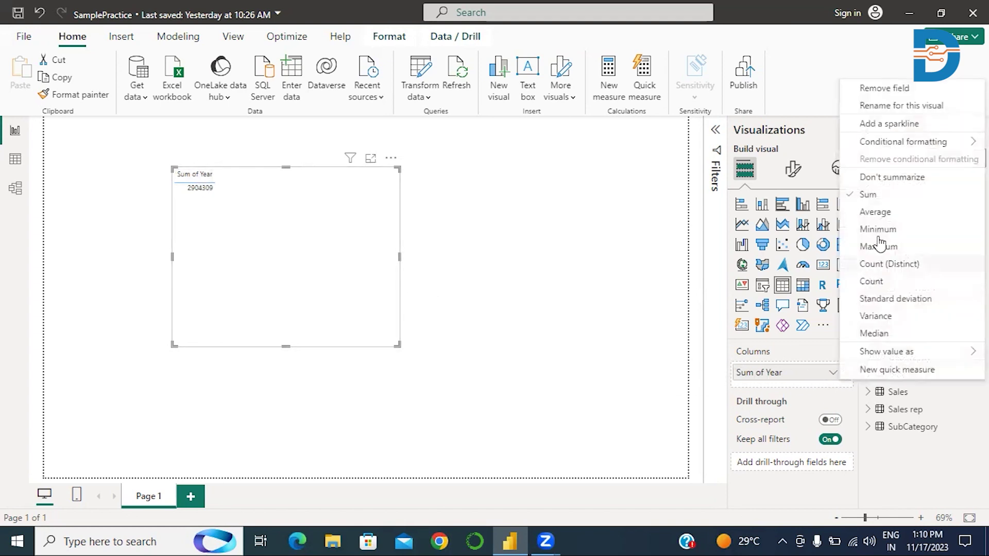
{"action": "left_click", "coordinate": [889, 178]}
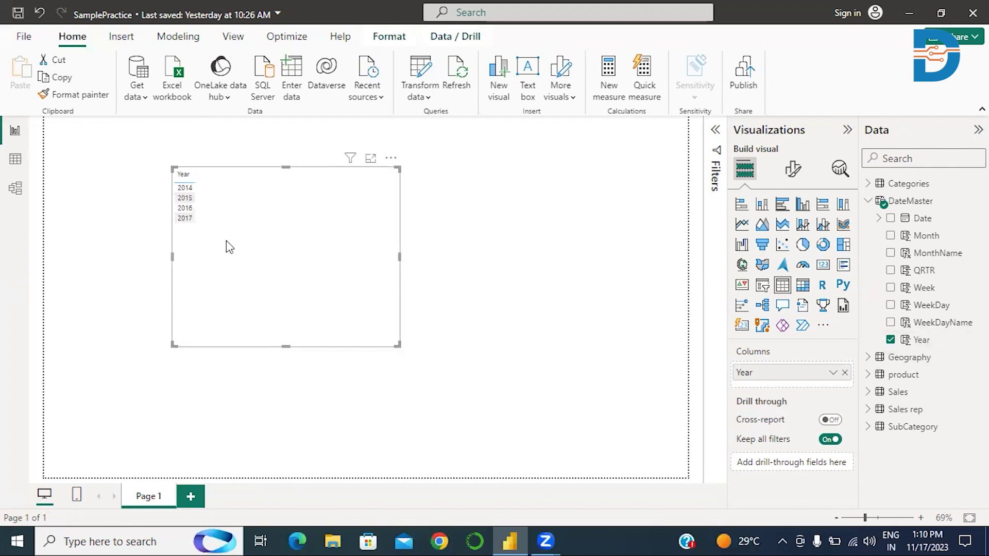
Add the TotalRevenue field from the Sales table to the table visual as a column after Year.
{"action": "left_click", "coordinate": [870, 206]}
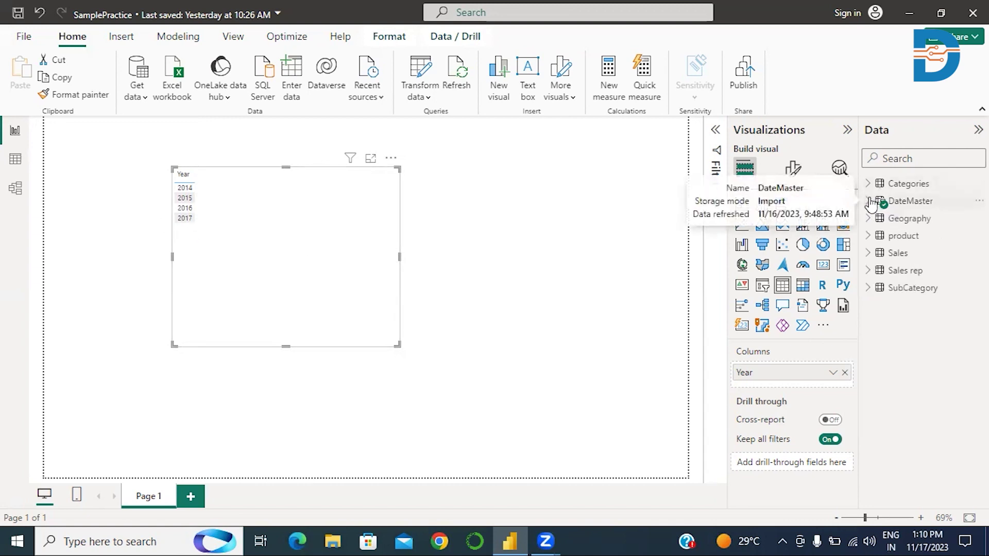
{"action": "left_click", "coordinate": [868, 253]}
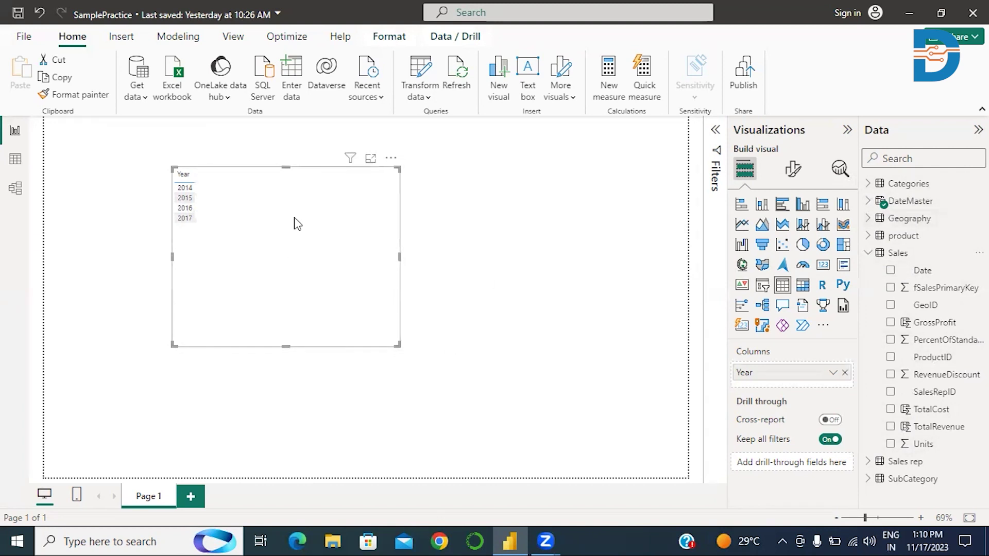
{"action": "mouse_move", "coordinate": [919, 209]}
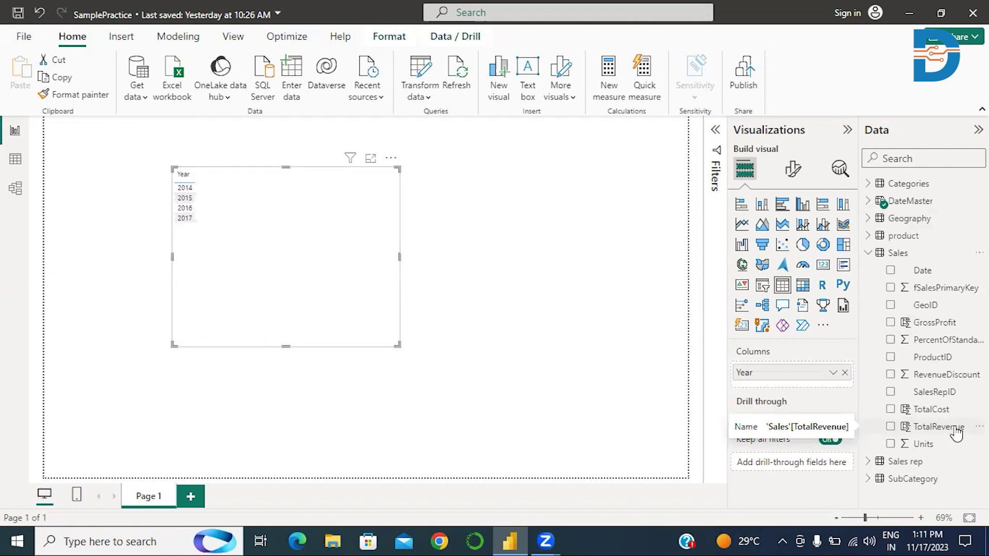
{"action": "left_click_drag", "start_coordinate": [954, 430], "coordinate": [815, 377]}
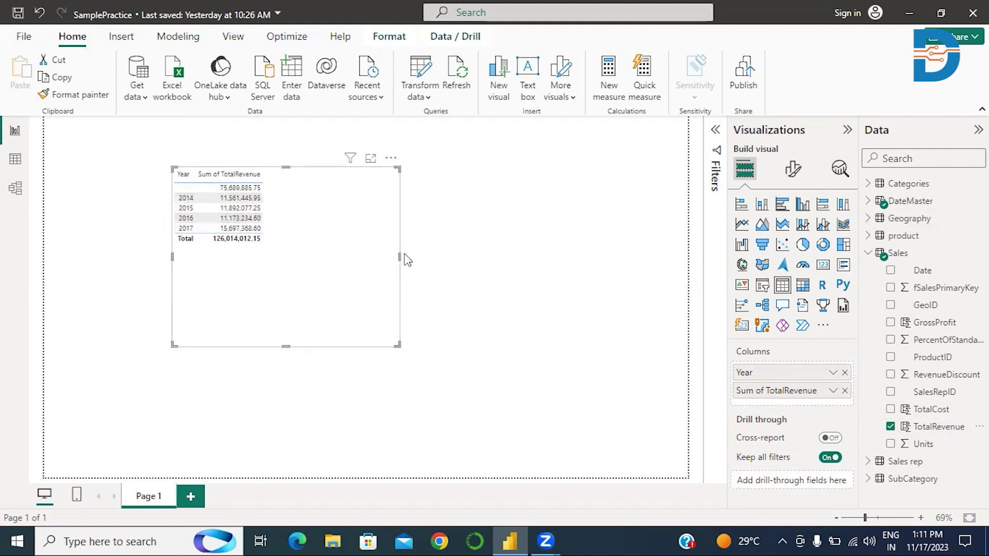
Widen the table visual and add TotalRevenue as another column, summarized by Average.
{"action": "left_click_drag", "start_coordinate": [399, 255], "coordinate": [468, 256]}
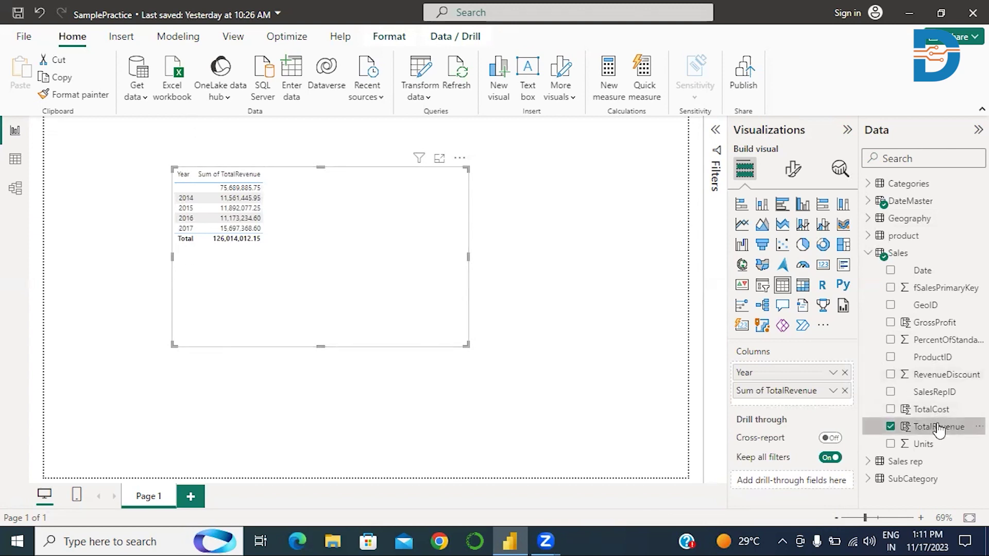
{"action": "left_click_drag", "start_coordinate": [937, 427], "coordinate": [805, 401]}
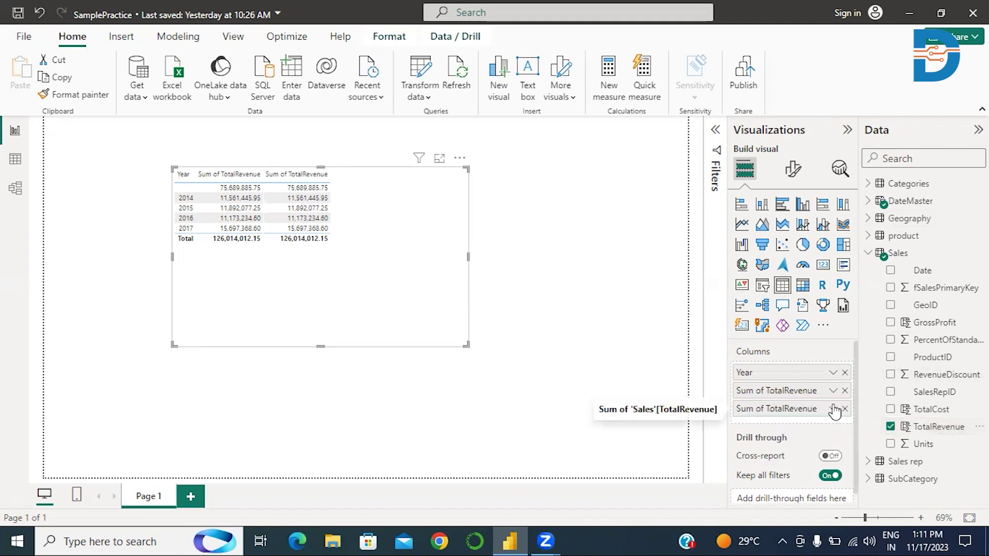
{"action": "left_click", "coordinate": [833, 410]}
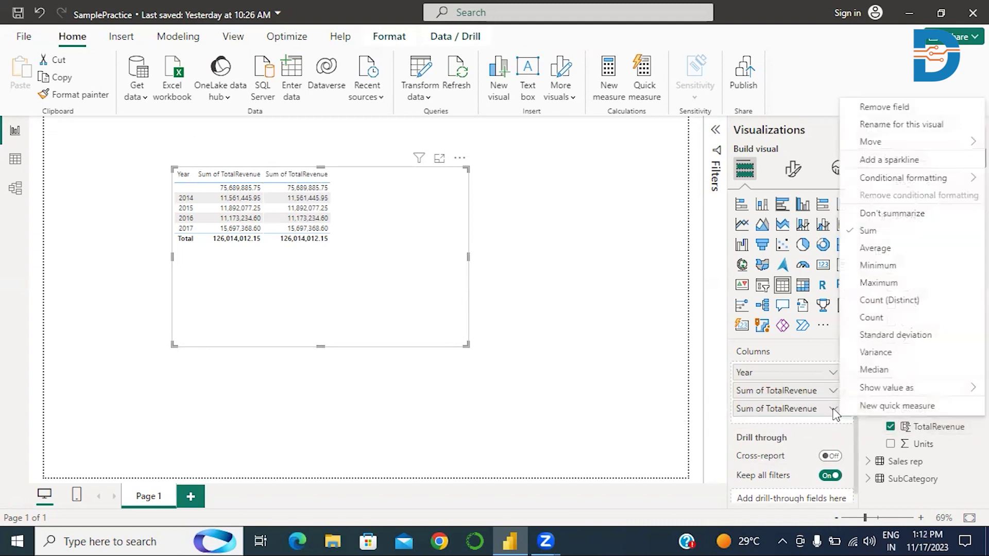
{"action": "left_click", "coordinate": [867, 249]}
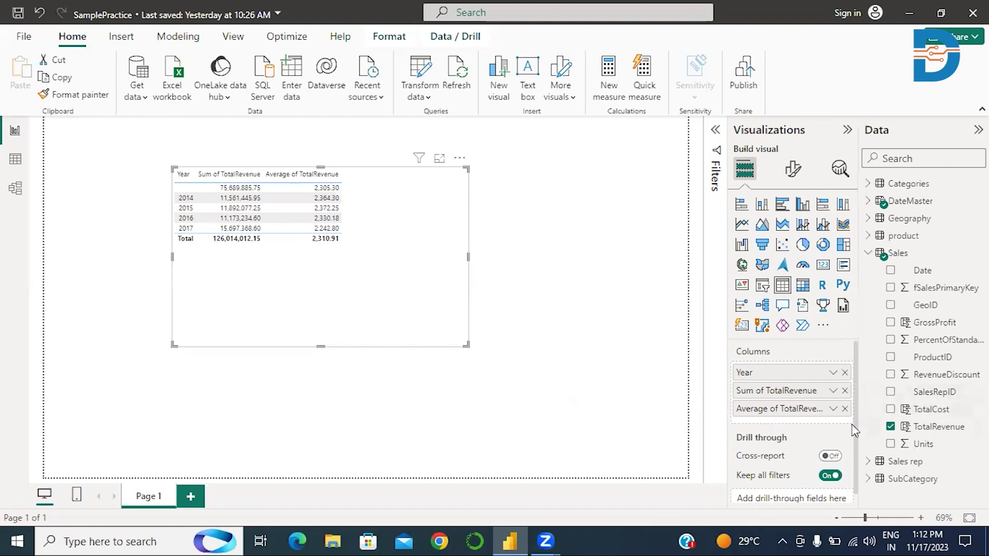
Add TotalRevenue once more after the average column and summarize it by Minimum.
{"action": "left_click_drag", "start_coordinate": [935, 432], "coordinate": [798, 426]}
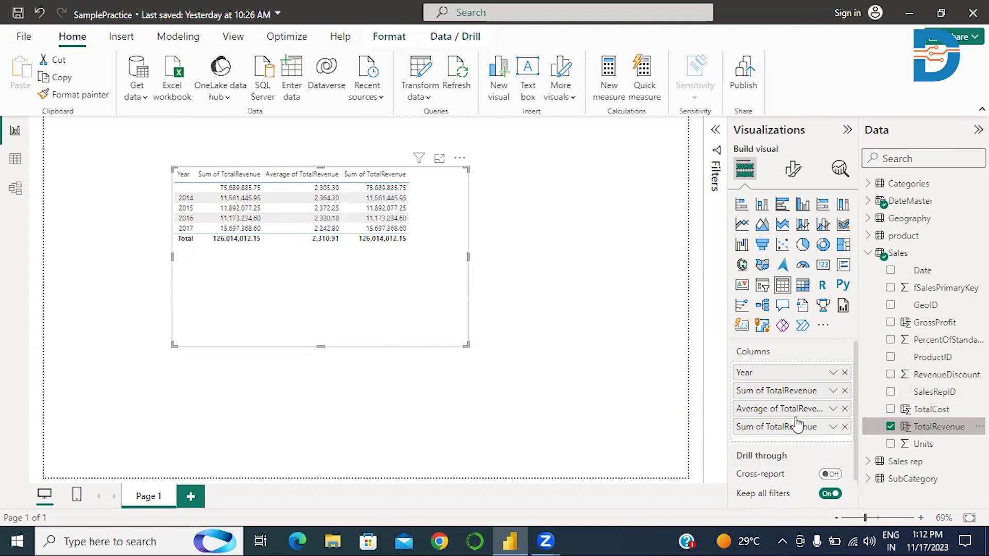
{"action": "left_click", "coordinate": [833, 427]}
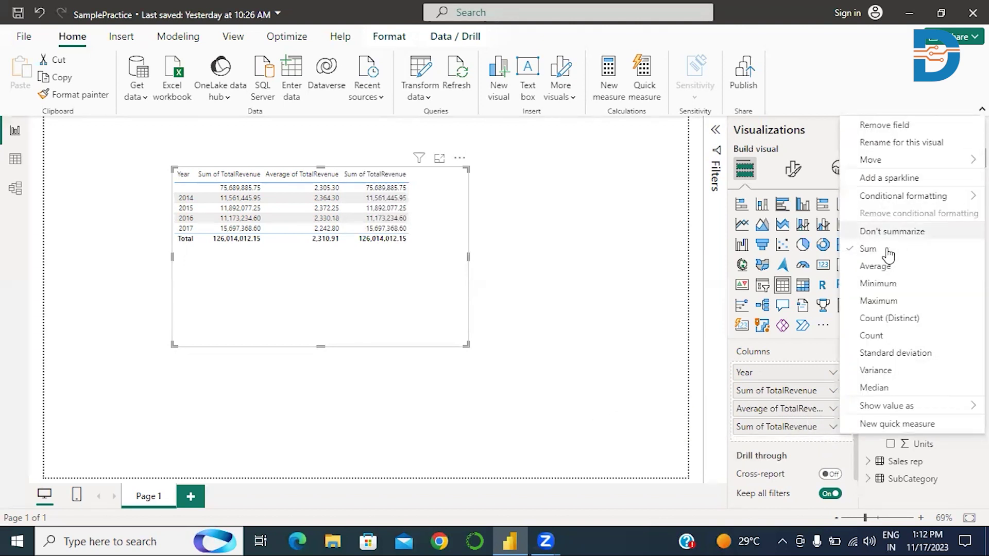
{"action": "left_click", "coordinate": [877, 283]}
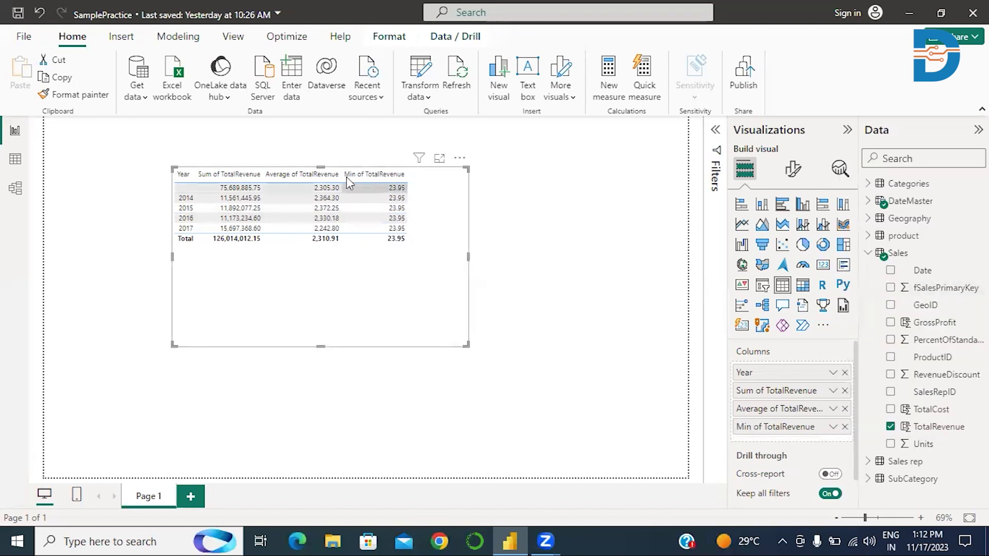
Widen the table visual further and add another TotalRevenue column summarized by Maximum.
{"action": "left_click", "coordinate": [367, 175]}
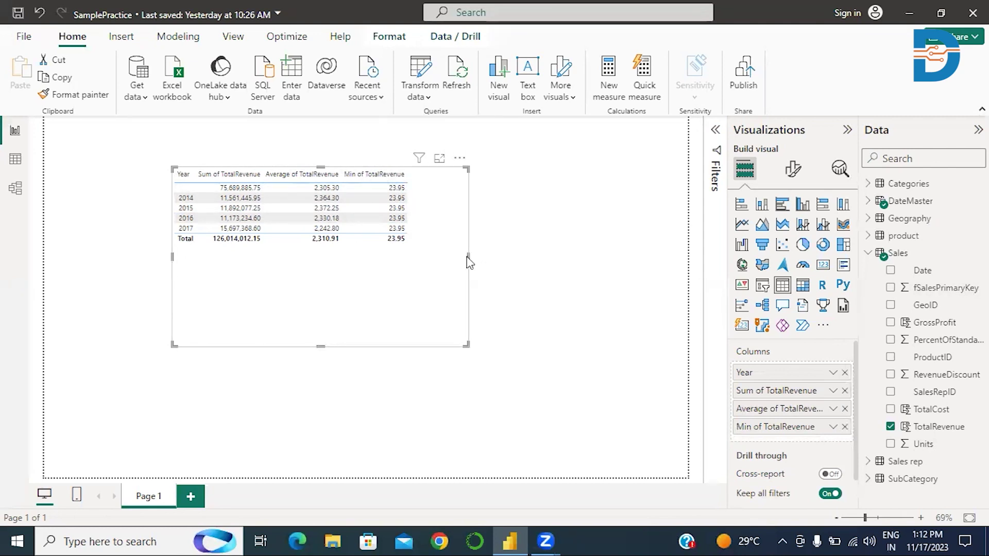
{"action": "left_click_drag", "start_coordinate": [543, 261], "coordinate": [596, 258]}
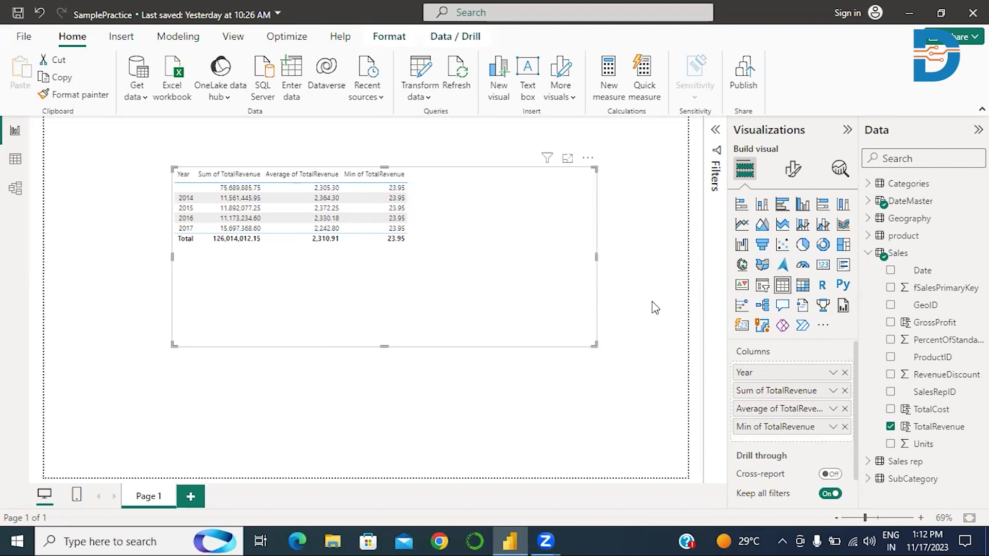
{"action": "left_click_drag", "start_coordinate": [910, 432], "coordinate": [813, 437]}
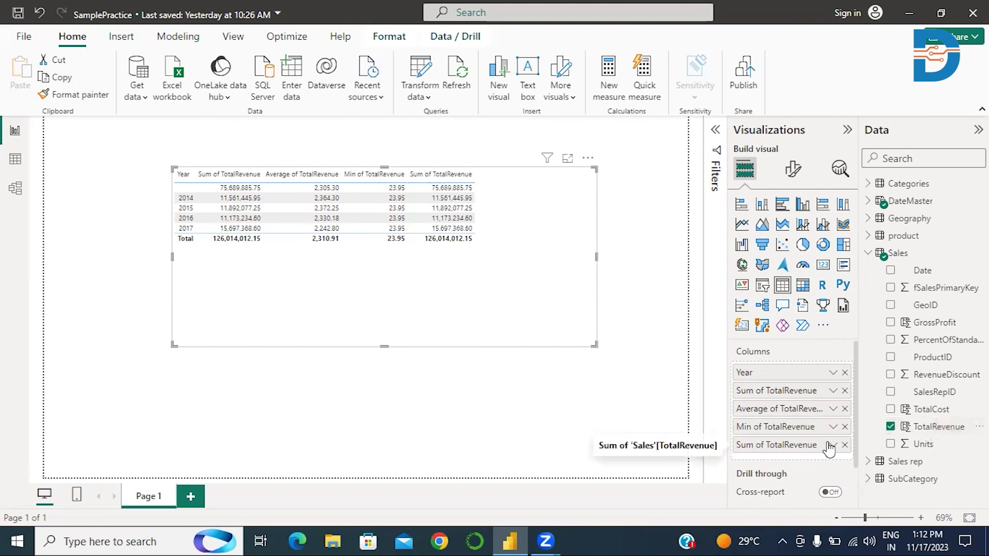
{"action": "left_click", "coordinate": [835, 446]}
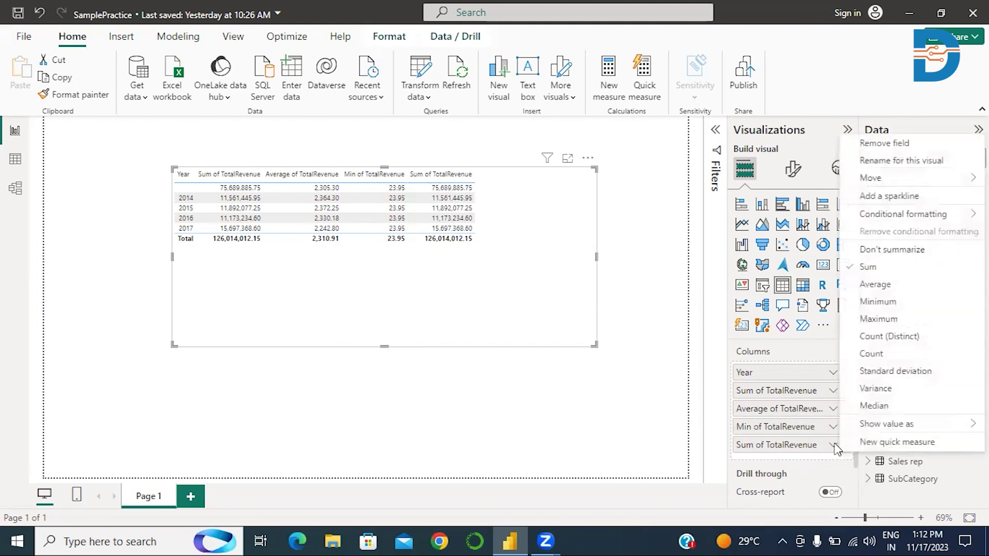
{"action": "left_click", "coordinate": [873, 320]}
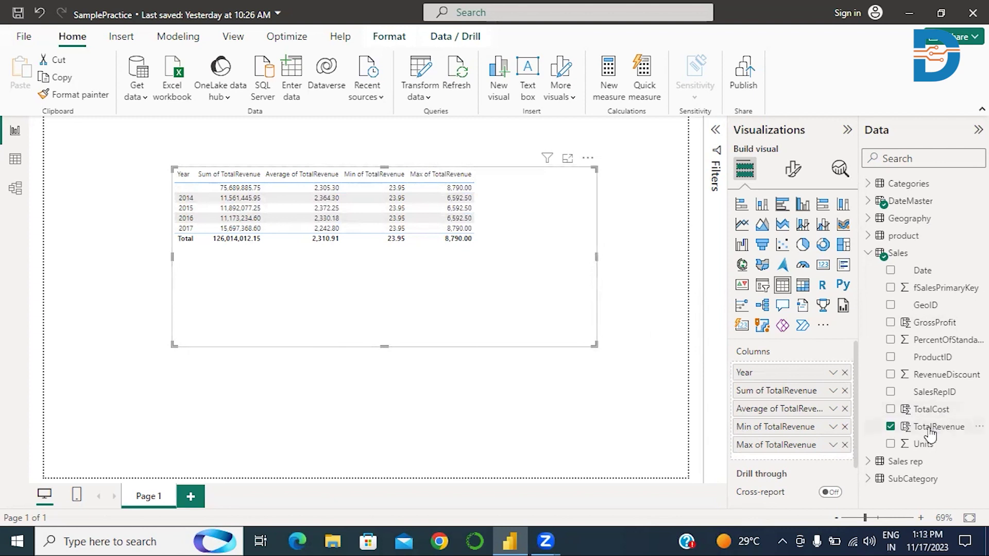
Add a TotalRevenue column summarized by Standard deviation and extend the table visual's width to make room for it.
{"action": "left_click_drag", "start_coordinate": [939, 434], "coordinate": [808, 456]}
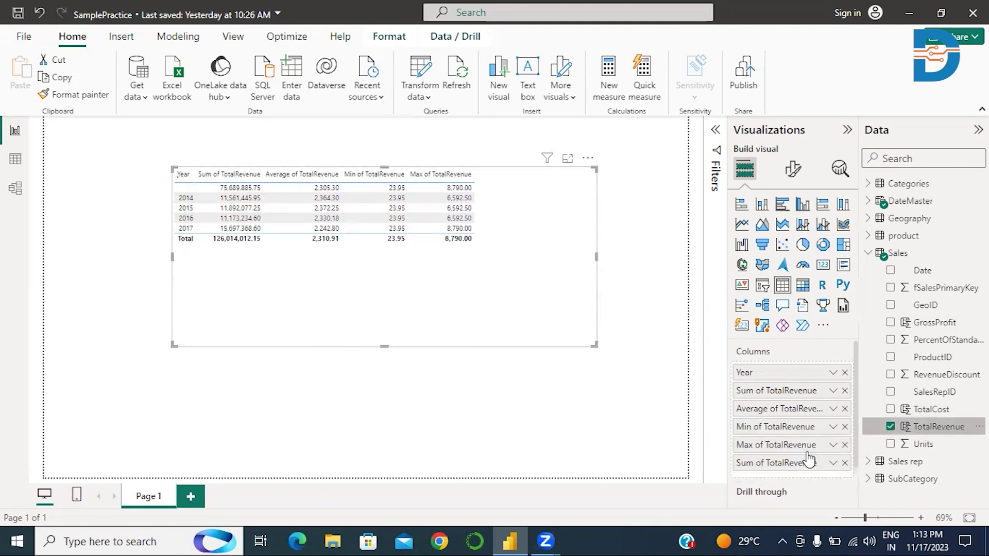
{"action": "left_click", "coordinate": [833, 463]}
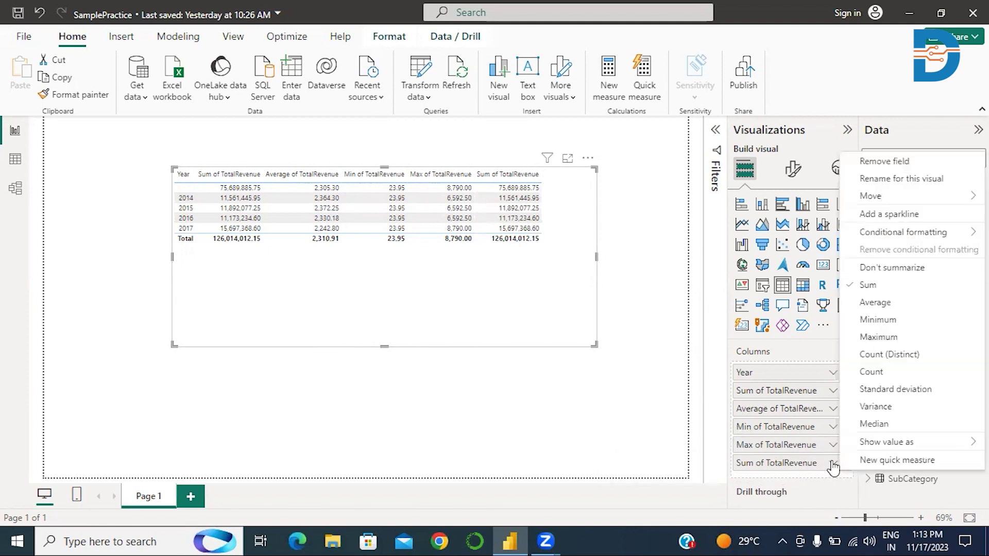
{"action": "left_click", "coordinate": [874, 391]}
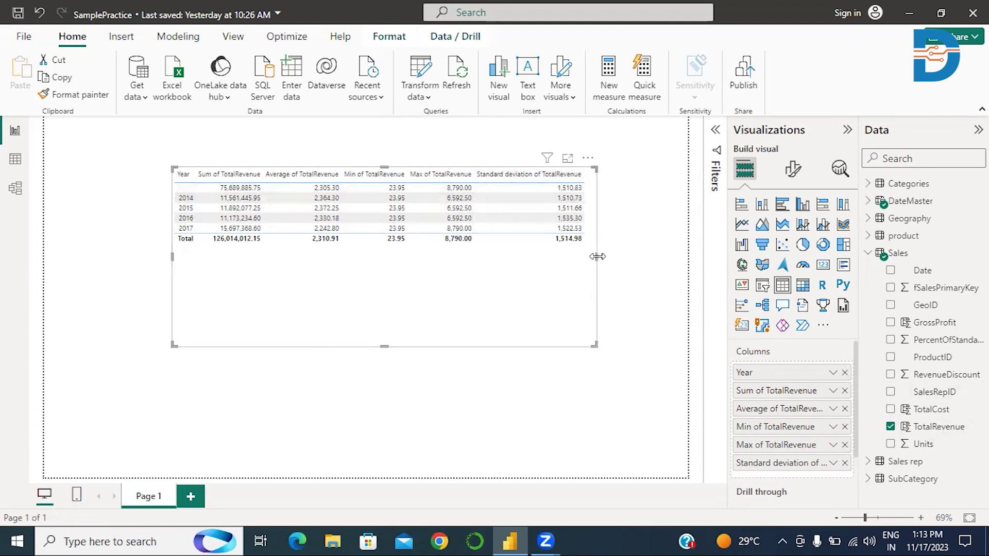
{"action": "left_click_drag", "start_coordinate": [598, 257], "coordinate": [655, 257]}
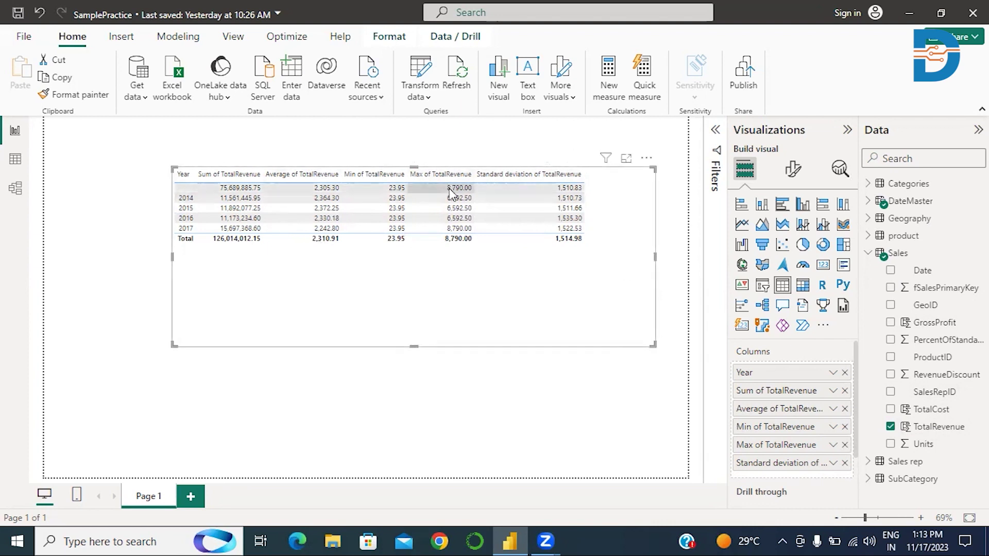
Remove the standard deviation column and shrink the table visual's height and width to fit the remaining data.
{"action": "left_click_drag", "start_coordinate": [414, 345], "coordinate": [414, 250]}
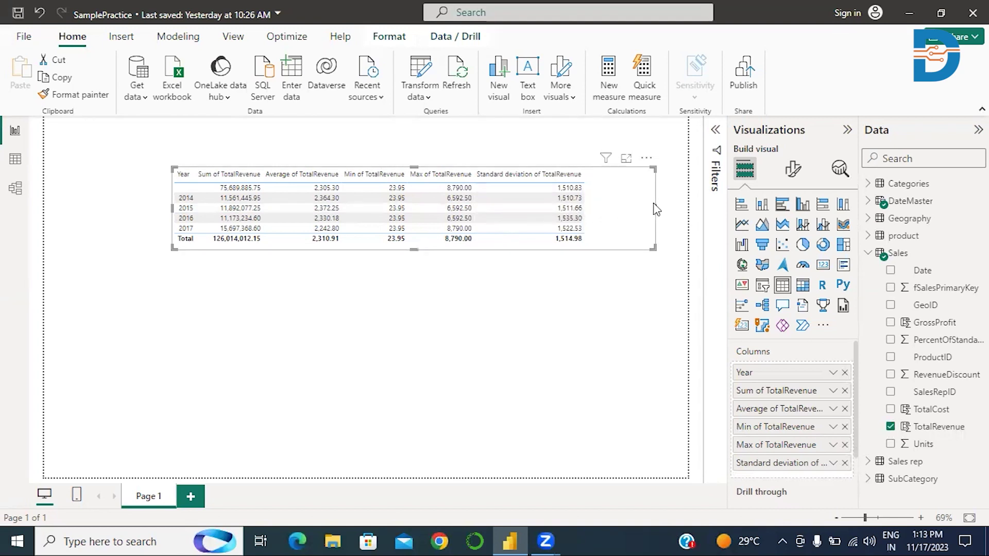
{"action": "left_click_drag", "start_coordinate": [656, 208], "coordinate": [601, 215]}
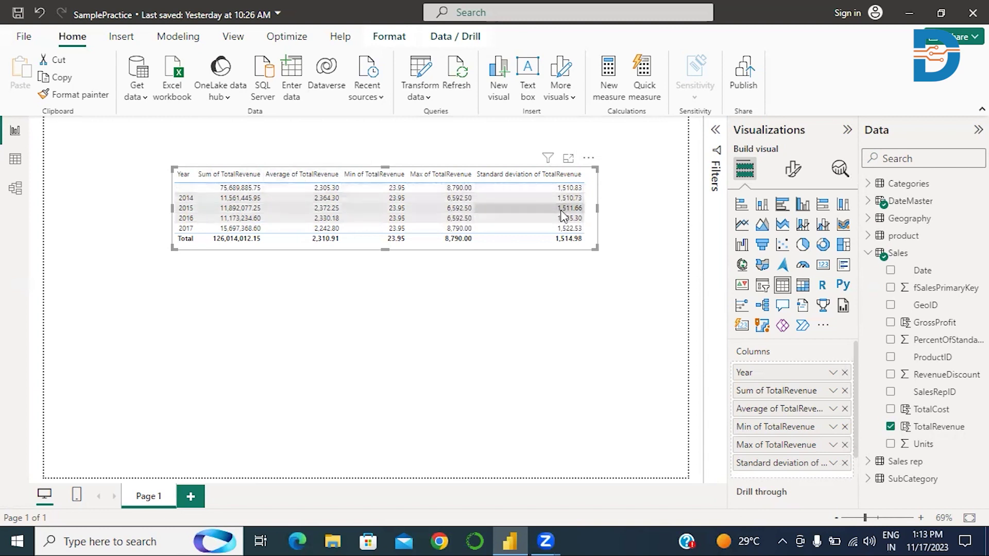
{"action": "left_click", "coordinate": [845, 463]}
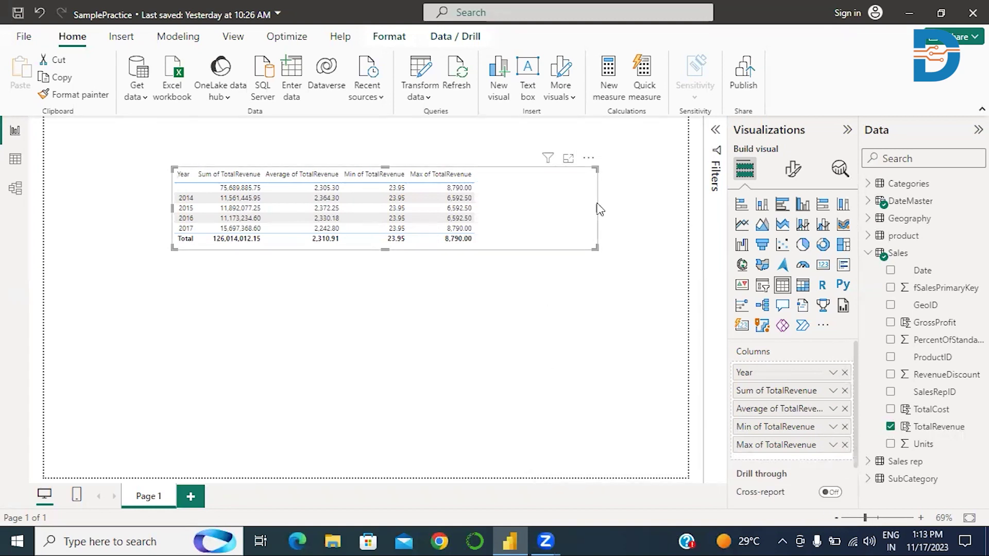
{"action": "left_click_drag", "start_coordinate": [596, 207], "coordinate": [480, 208]}
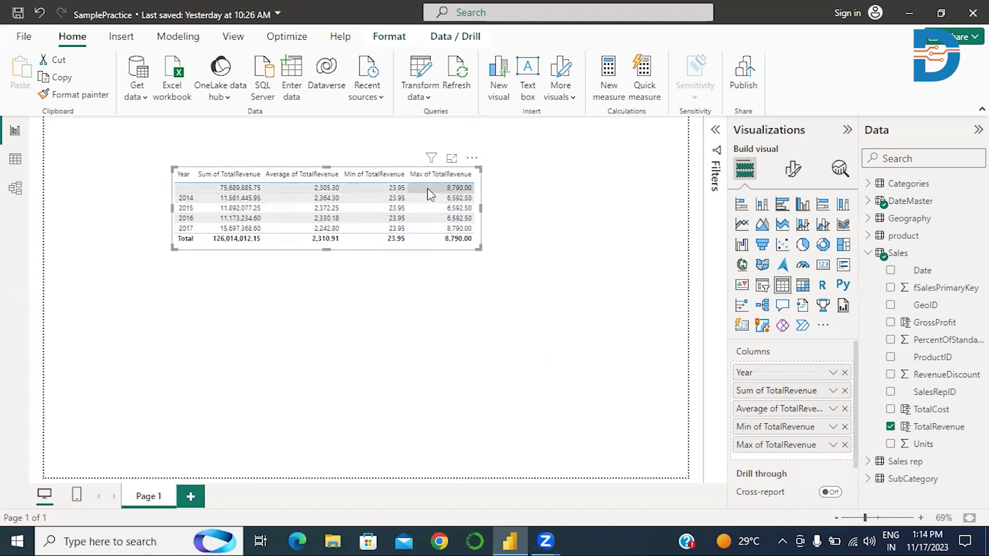
Apply the Contrast alternating rows style preset to the table visual and check its gridline settings.
{"action": "left_click", "coordinate": [794, 171]}
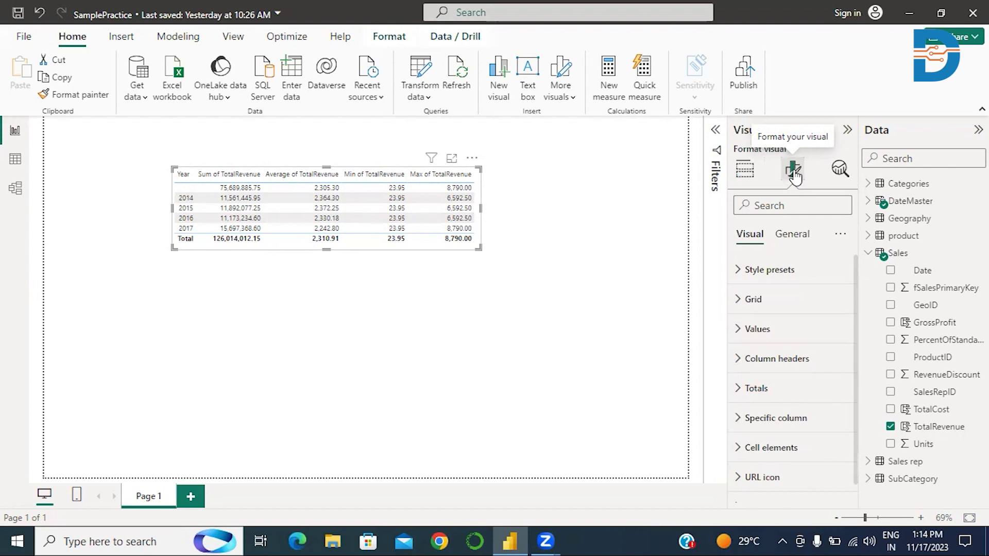
{"action": "left_click", "coordinate": [738, 272]}
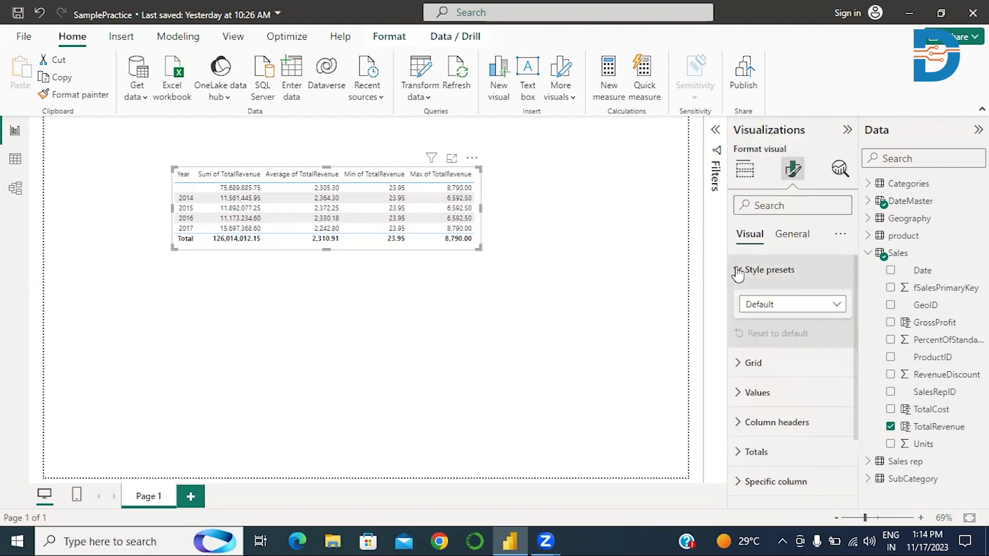
{"action": "left_click", "coordinate": [839, 307]}
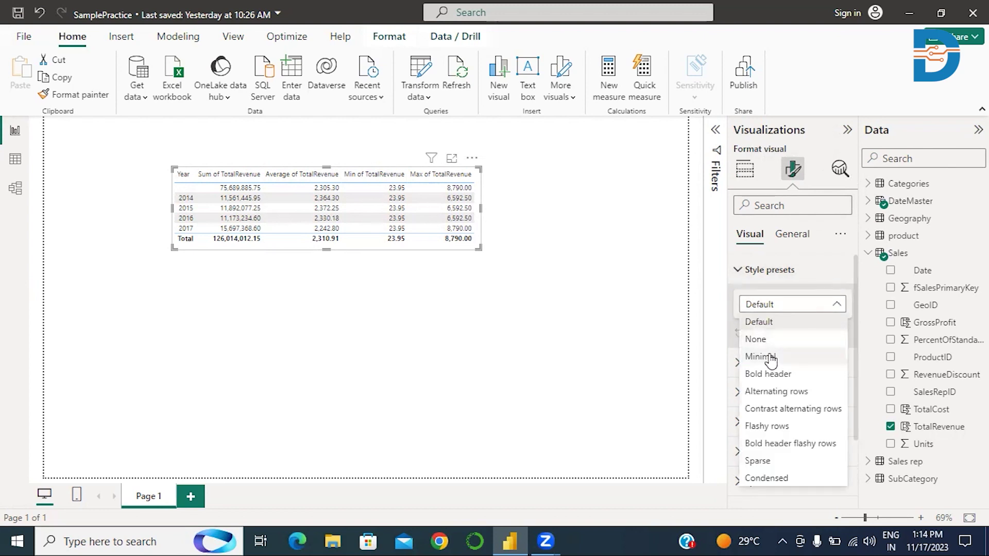
{"action": "left_click", "coordinate": [790, 410]}
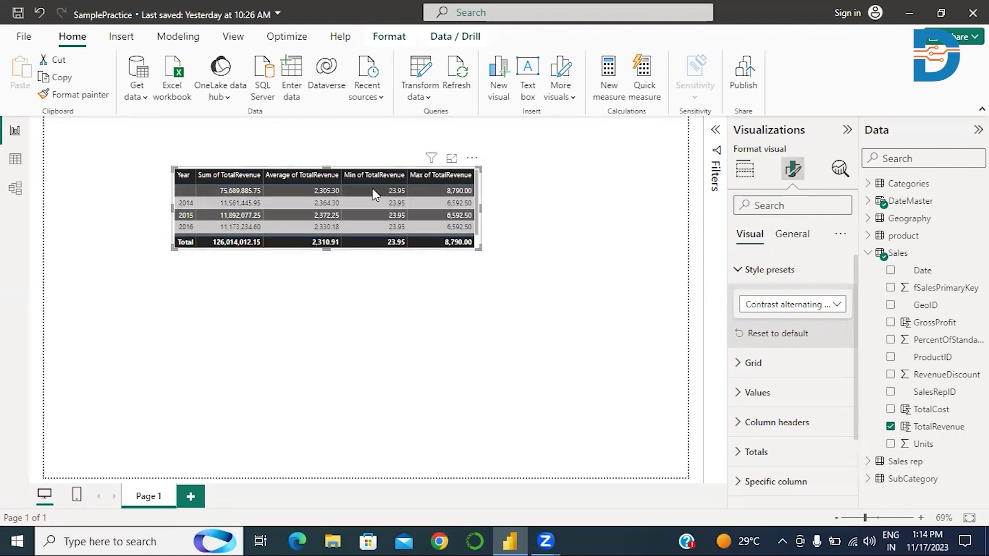
{"action": "left_click", "coordinate": [736, 273]}
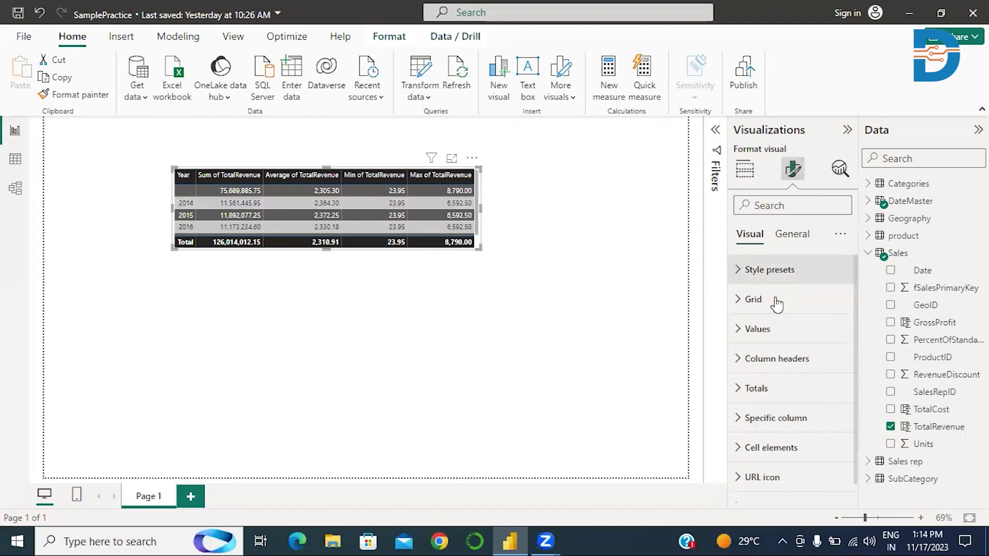
{"action": "left_click", "coordinate": [738, 302]}
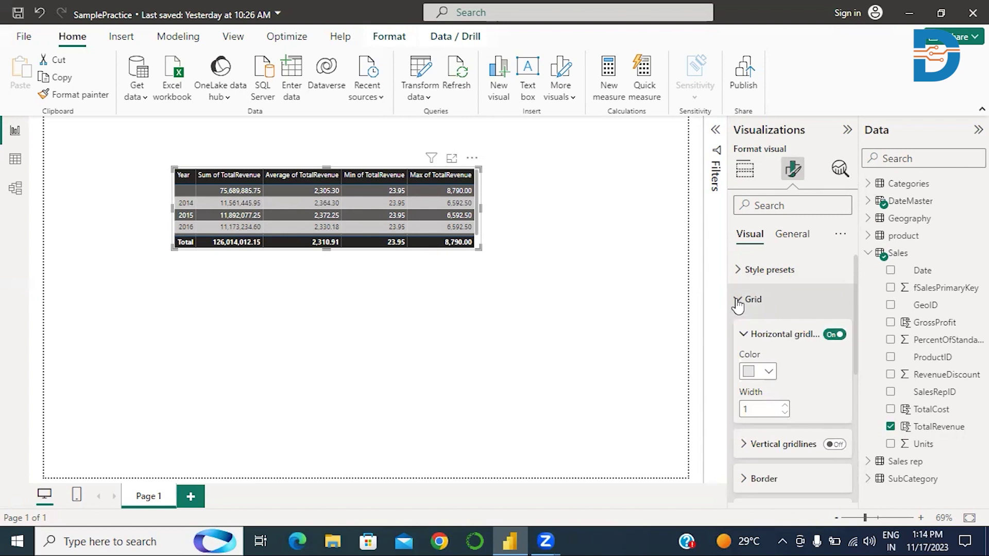
{"action": "left_click", "coordinate": [738, 302]}
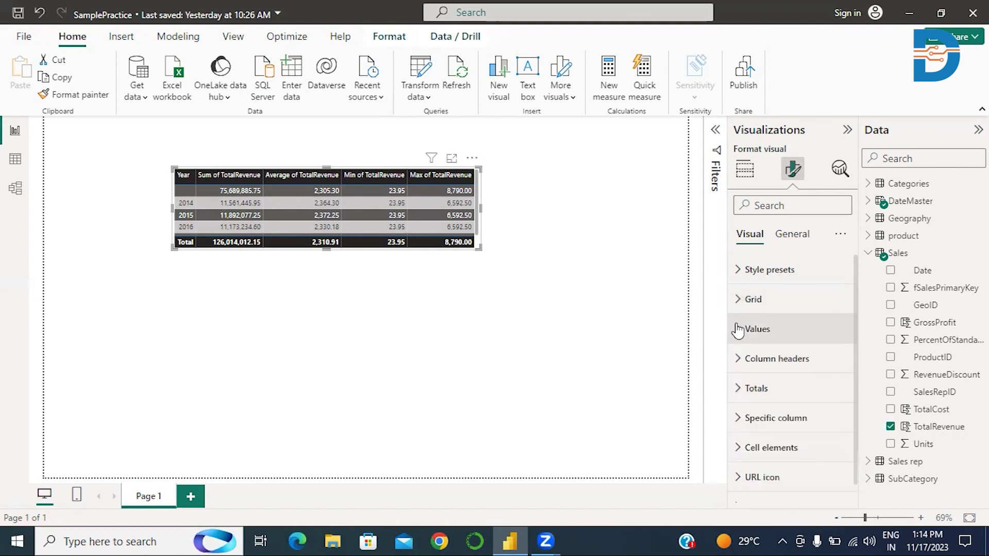
Format the table's values in bold Times New Roman at font size 15.
{"action": "left_click", "coordinate": [737, 330]}
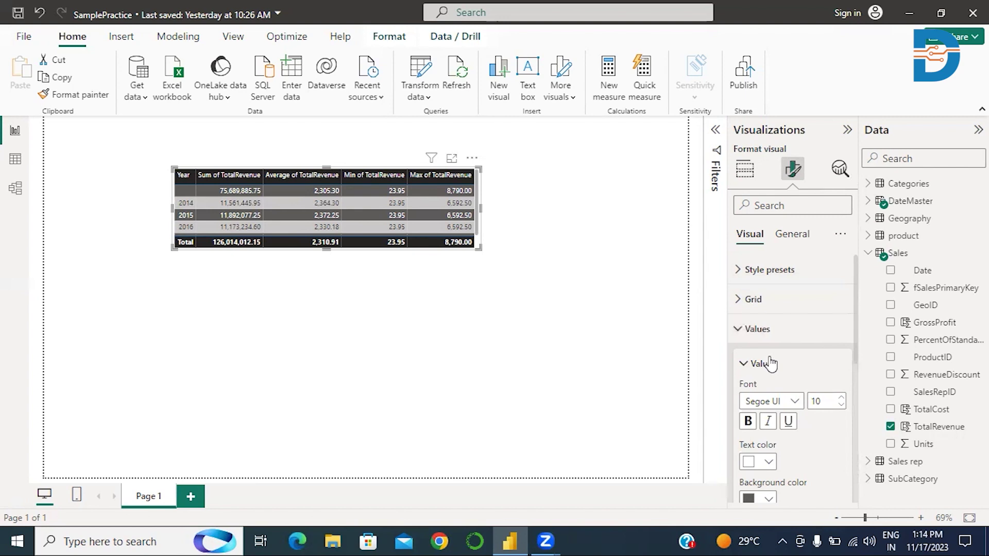
{"action": "scroll", "coordinate": [793, 361], "scroll_direction": "down", "scroll_amount": 2}
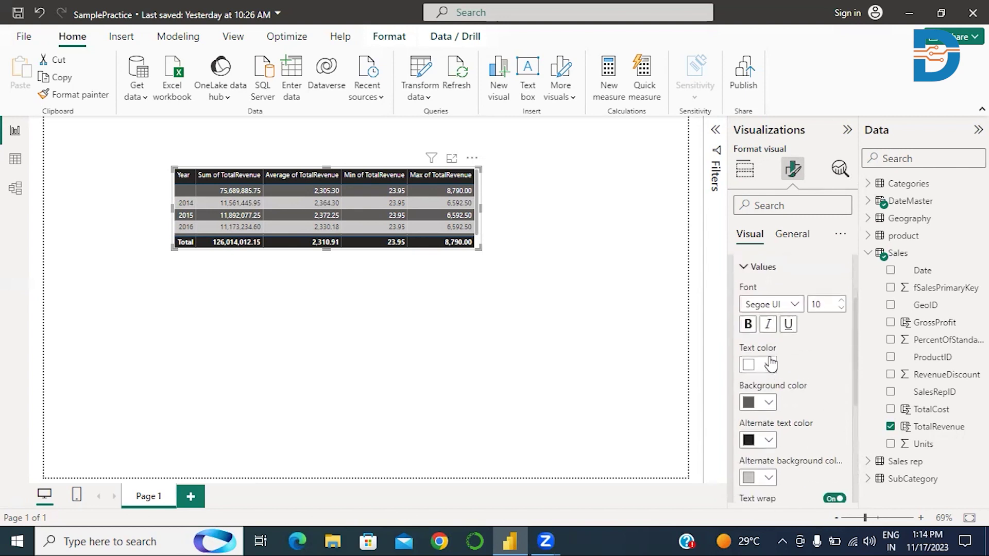
{"action": "left_click", "coordinate": [796, 302]}
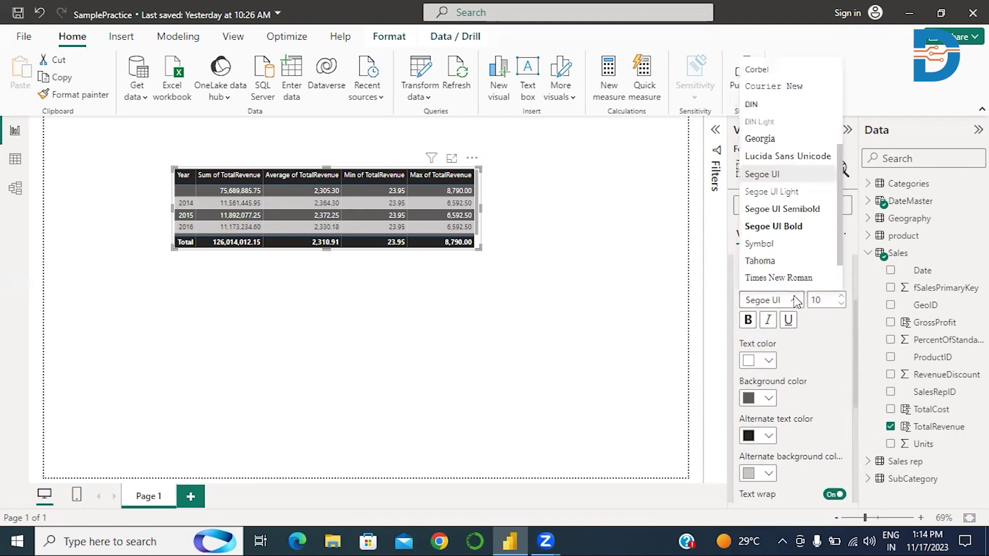
{"action": "left_click", "coordinate": [771, 278]}
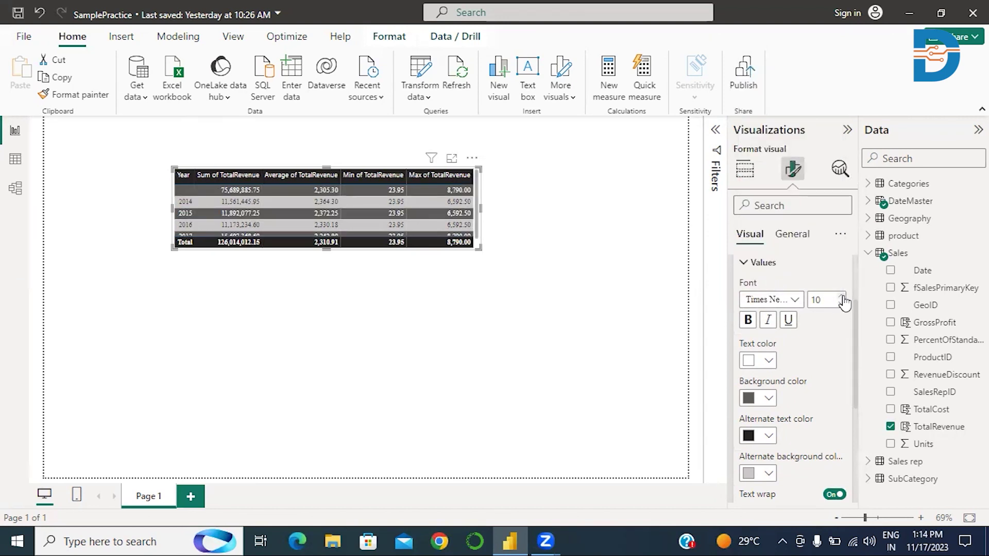
{"action": "left_click", "coordinate": [842, 298]}
{"action": "left_click", "coordinate": [842, 297]}
{"action": "left_click", "coordinate": [842, 298]}
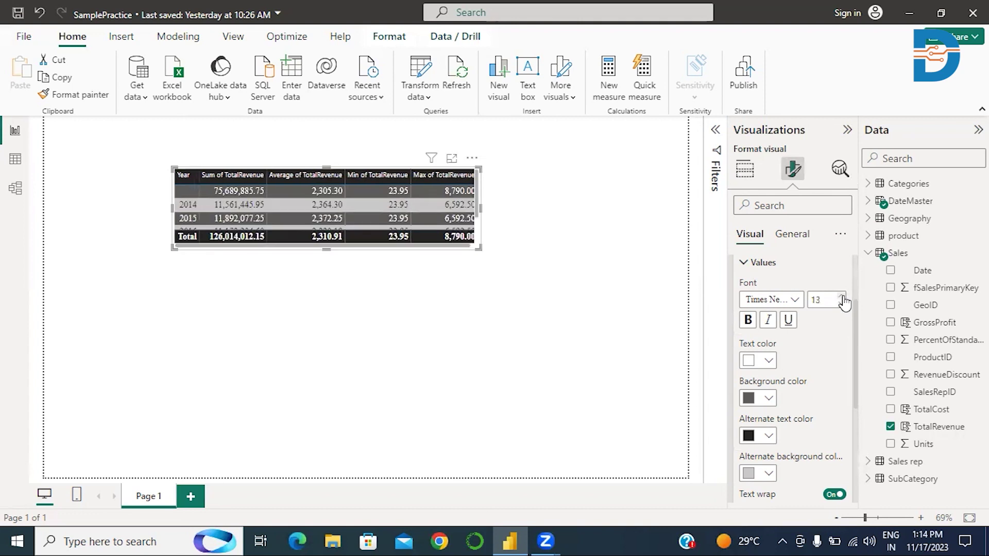
{"action": "left_click", "coordinate": [842, 298]}
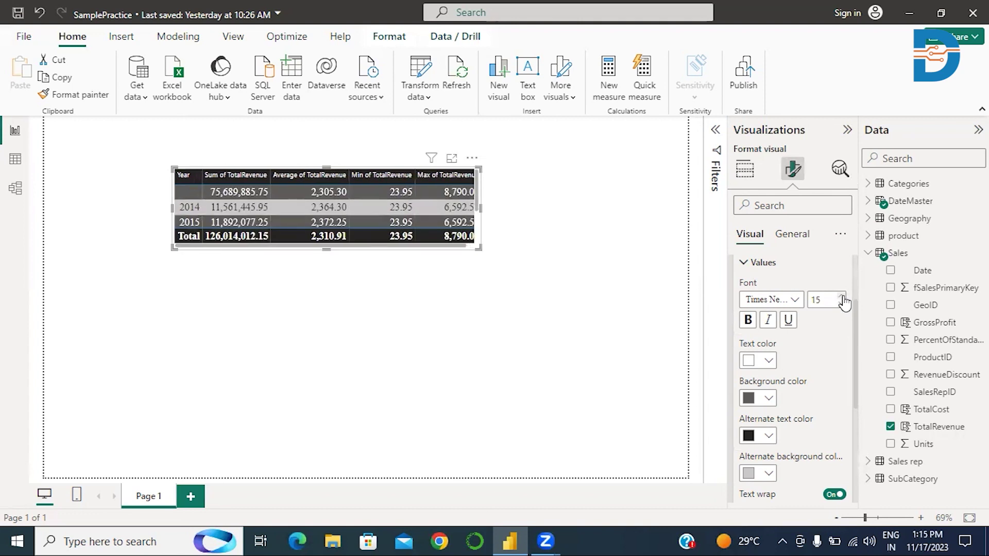
{"action": "left_click", "coordinate": [748, 322]}
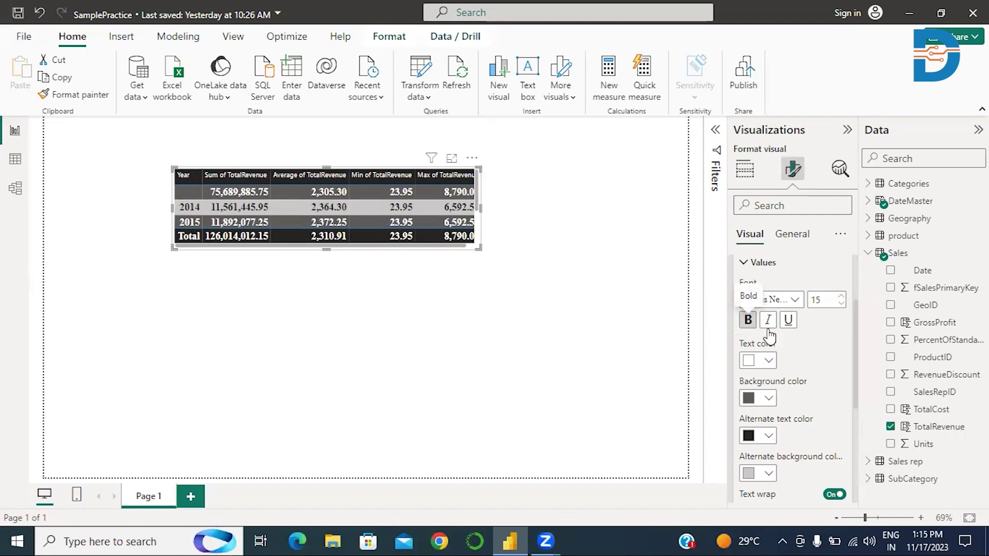
Set the values' text color to light pink and their background color to light yellow, after trying light blue as background.
{"action": "left_click", "coordinate": [768, 360]}
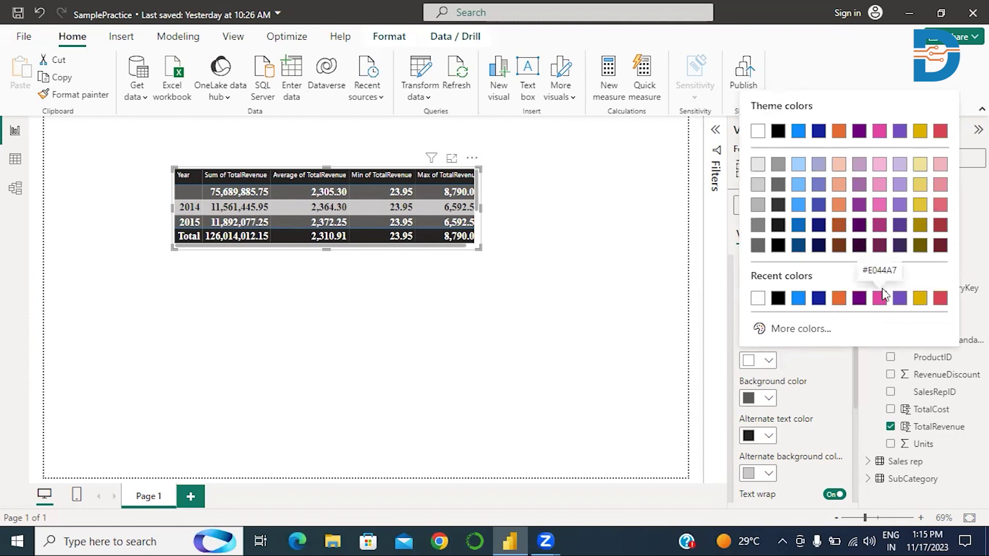
{"action": "left_click", "coordinate": [882, 186]}
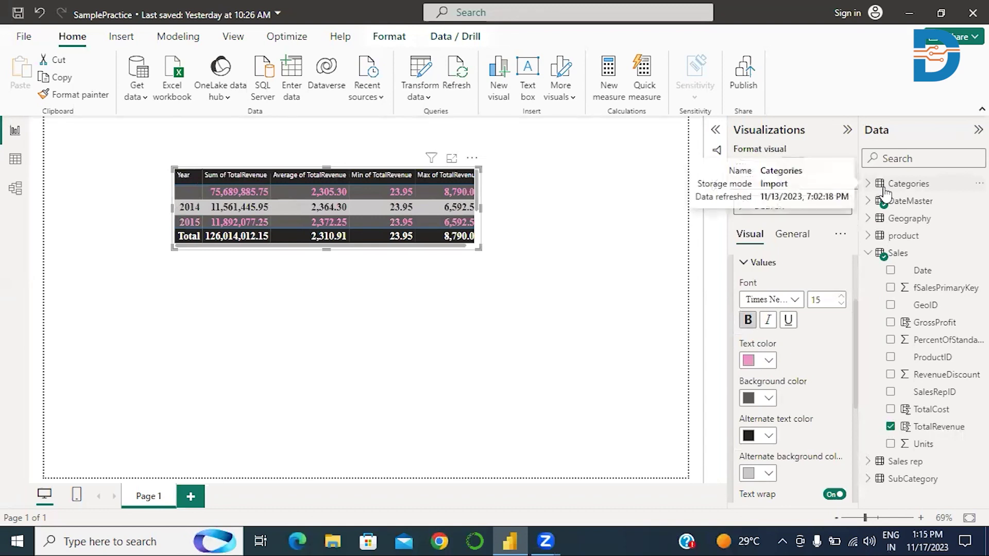
{"action": "left_click", "coordinate": [770, 400]}
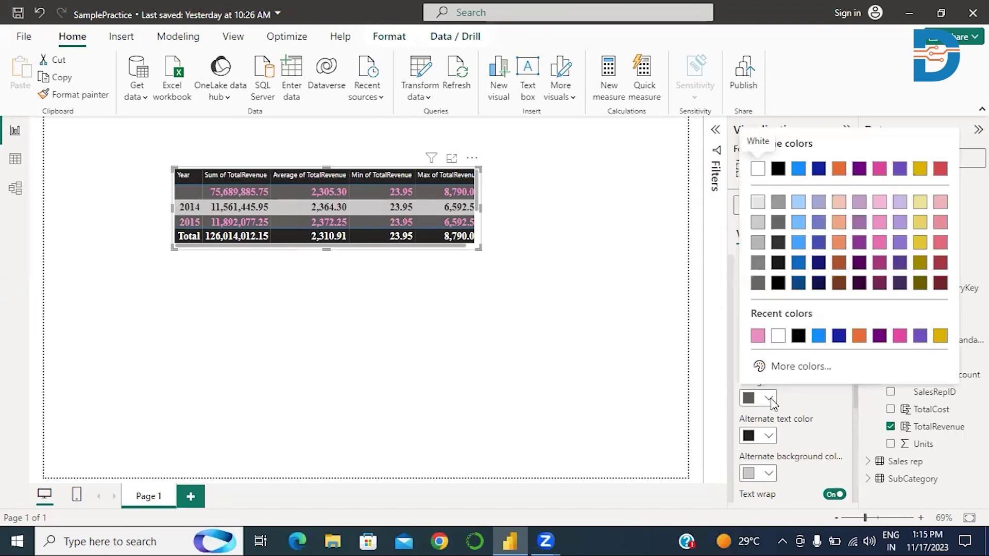
{"action": "left_click", "coordinate": [798, 202]}
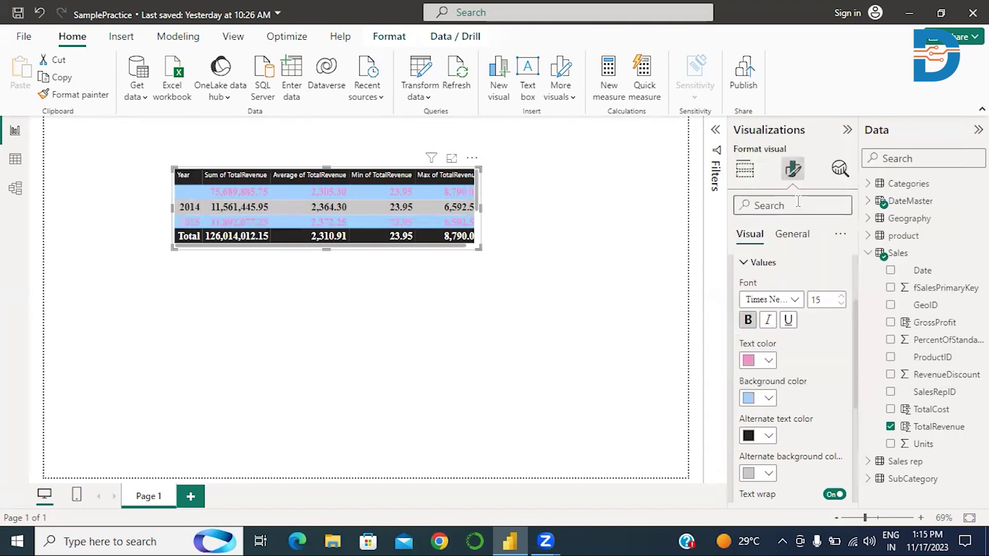
{"action": "left_click", "coordinate": [770, 400]}
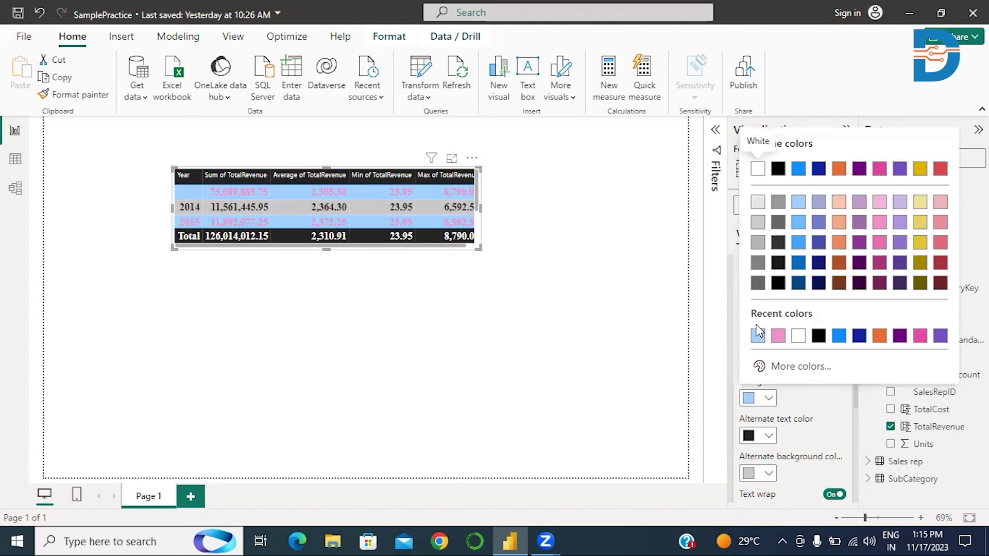
{"action": "left_click", "coordinate": [921, 203]}
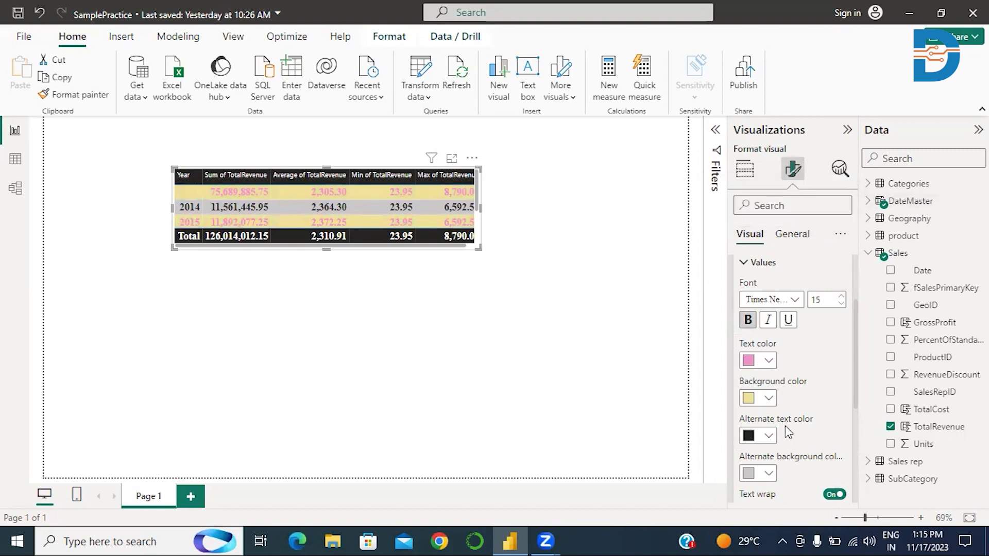
Increase the table visual's height to fit all year rows and widen it slightly to fit the last column.
{"action": "scroll", "coordinate": [786, 433], "scroll_direction": "down", "scroll_amount": 3}
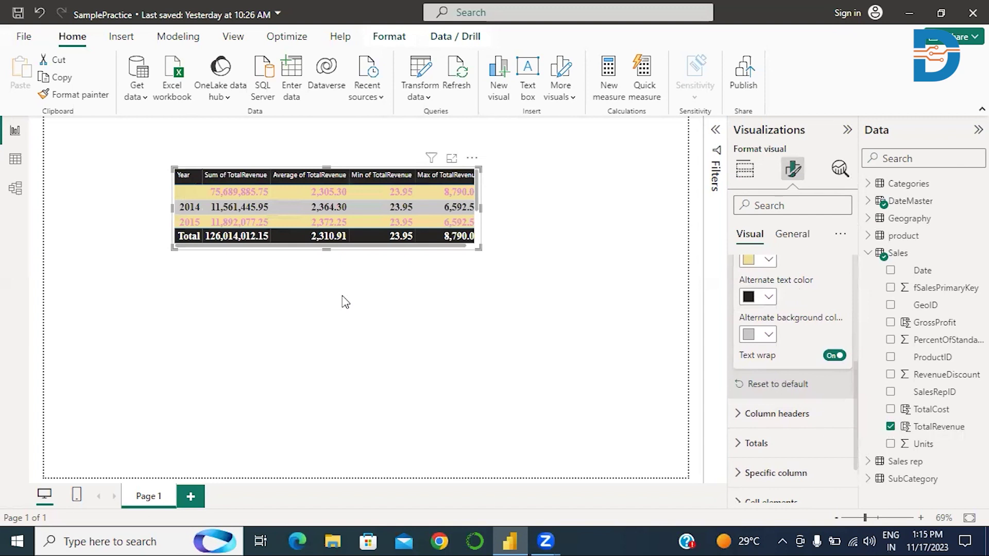
{"action": "left_click_drag", "start_coordinate": [329, 246], "coordinate": [328, 289]}
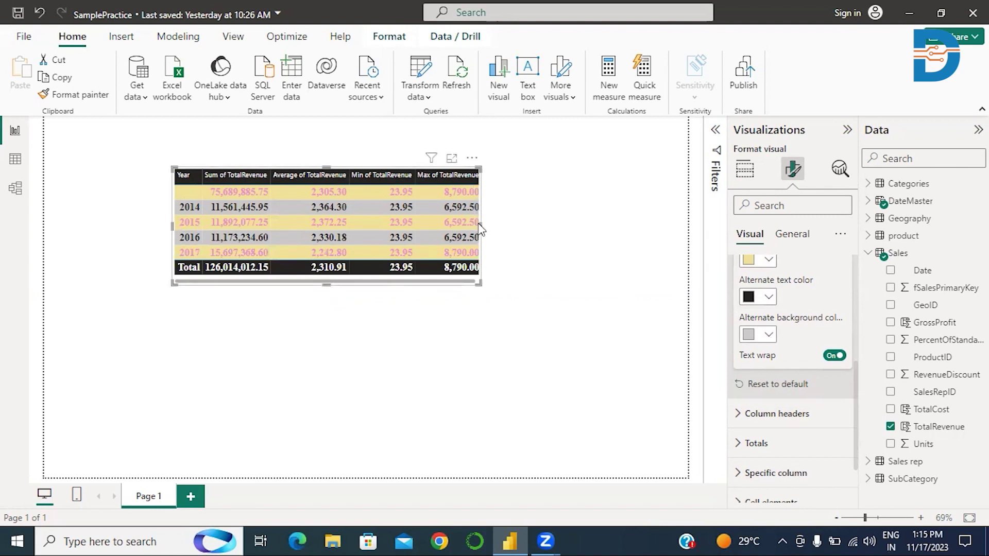
{"action": "mouse_move", "coordinate": [479, 224]}
{"action": "left_mouse_down"}
{"action": "mouse_move", "coordinate": [517, 223]}
{"action": "mouse_move", "coordinate": [483, 223]}
{"action": "left_mouse_up"}
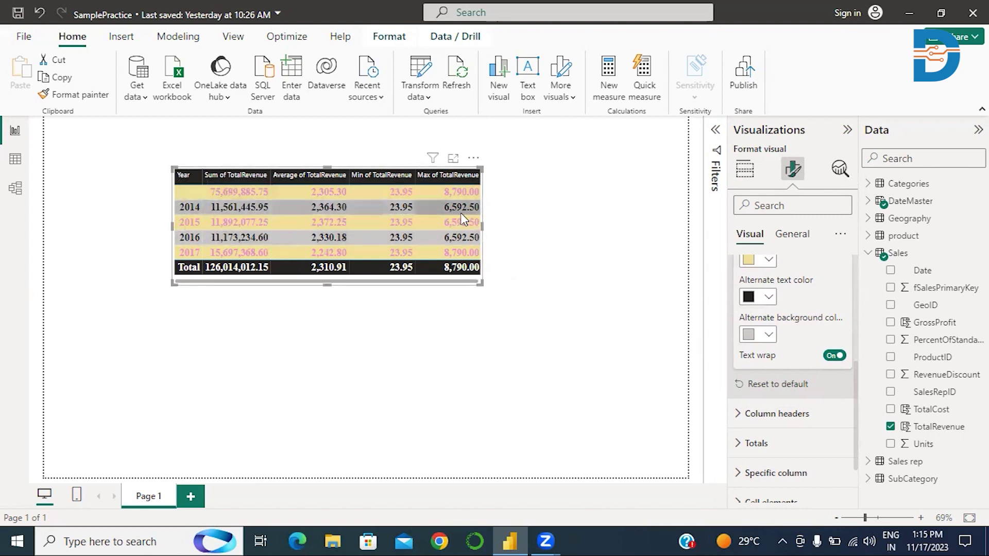
Format the column headers' text in bold Times New Roman at font size 16.
{"action": "left_click", "coordinate": [739, 416]}
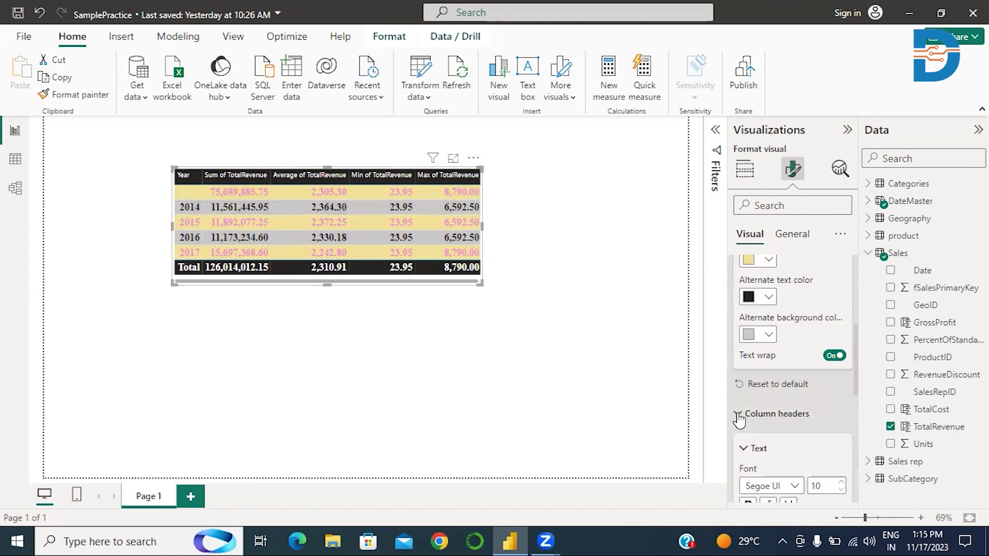
{"action": "scroll", "coordinate": [738, 413], "scroll_direction": "down", "scroll_amount": 3}
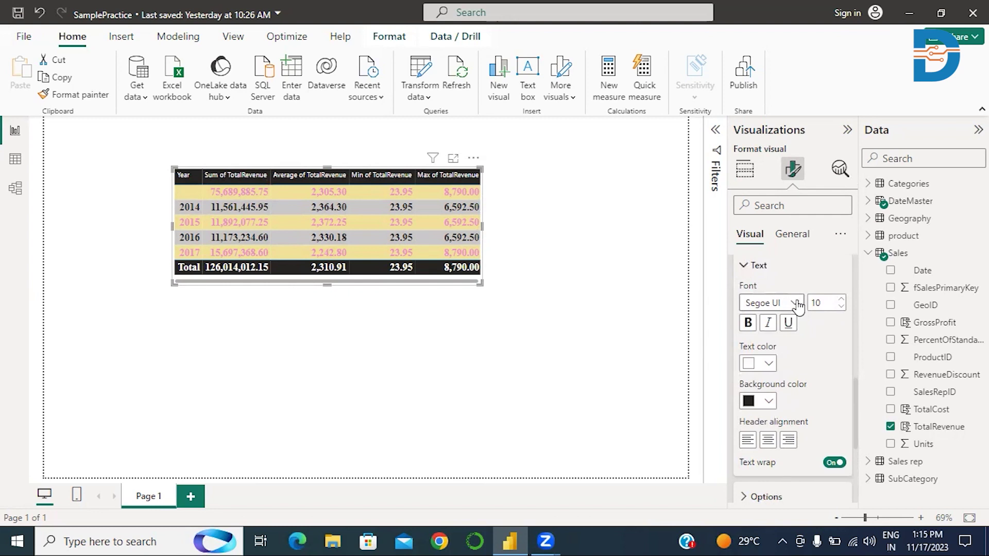
{"action": "left_click", "coordinate": [797, 305]}
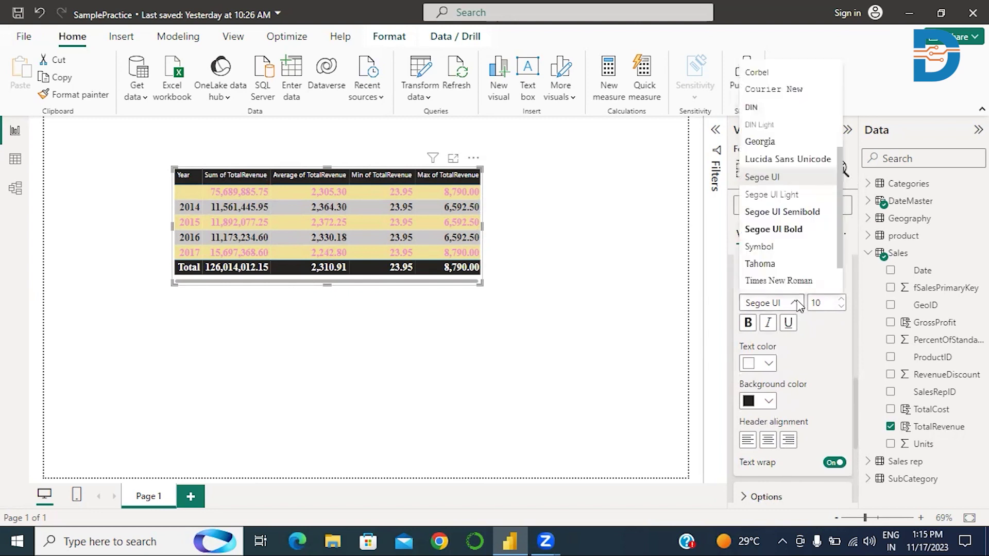
{"action": "left_click", "coordinate": [778, 281]}
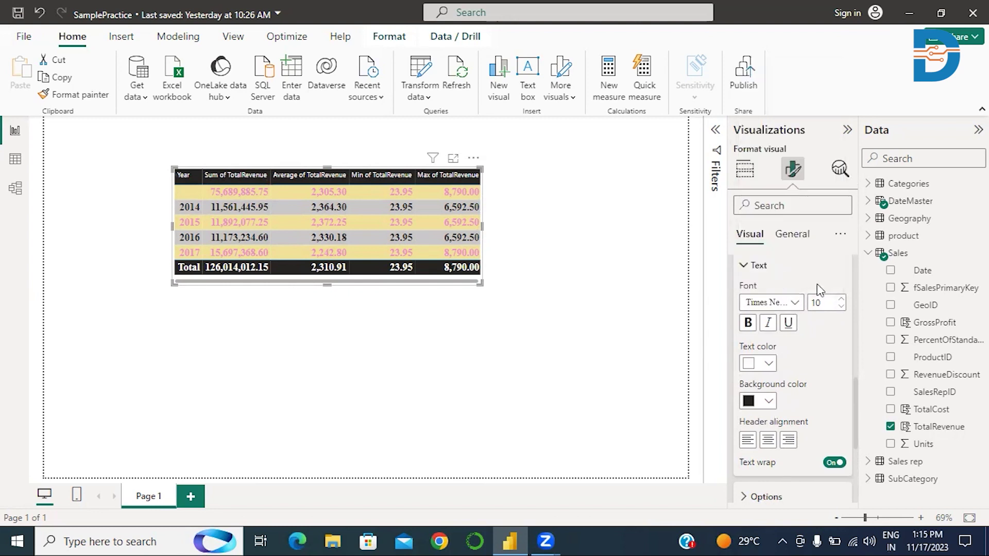
{"action": "left_click", "coordinate": [842, 301]}
{"action": "left_click", "coordinate": [841, 301]}
{"action": "left_click", "coordinate": [842, 301]}
{"action": "left_click", "coordinate": [841, 301]}
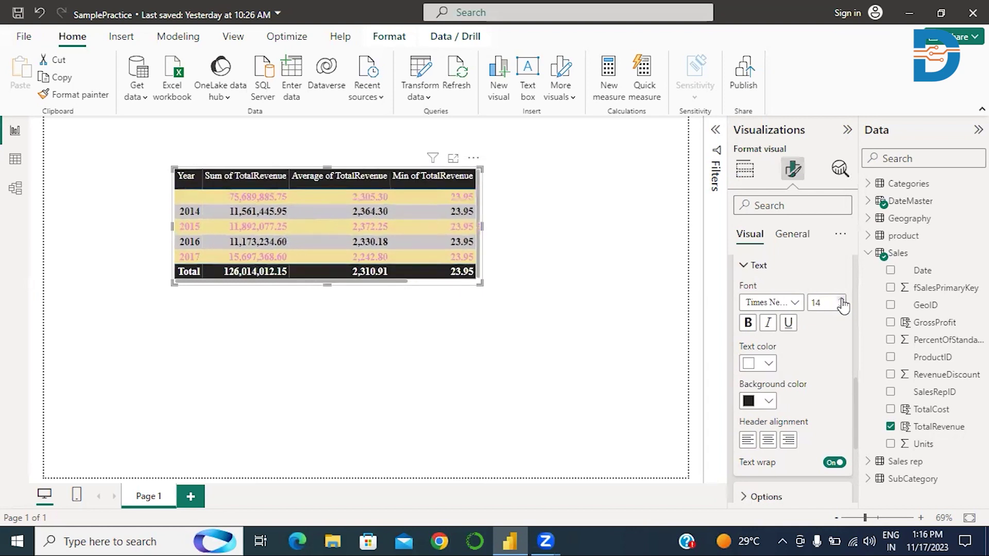
{"action": "left_click", "coordinate": [842, 301]}
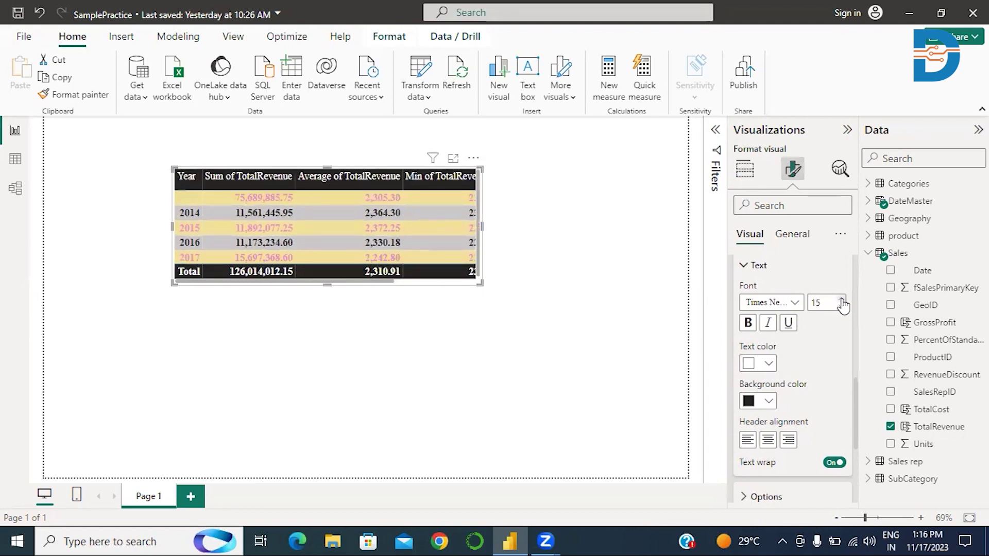
{"action": "left_click", "coordinate": [841, 300]}
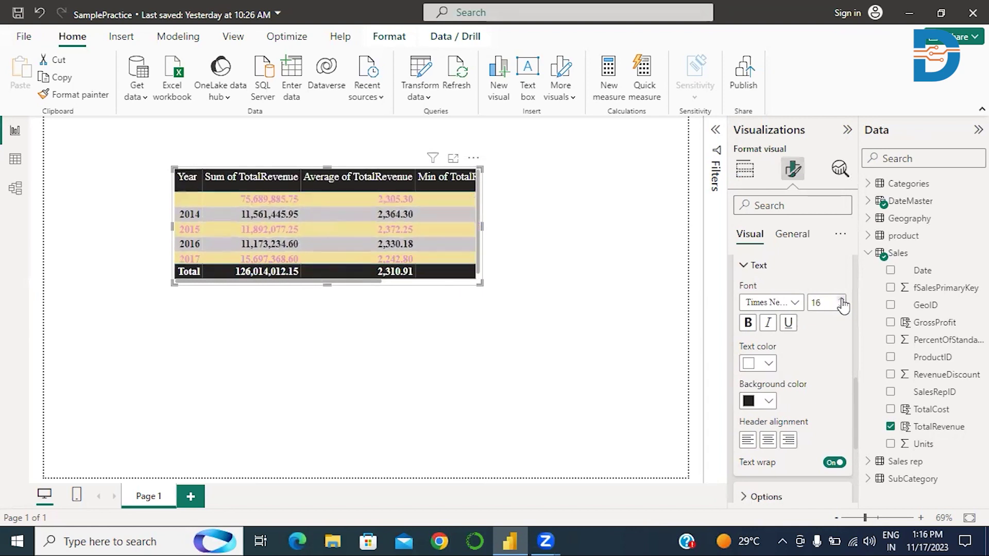
{"action": "left_click", "coordinate": [749, 324]}
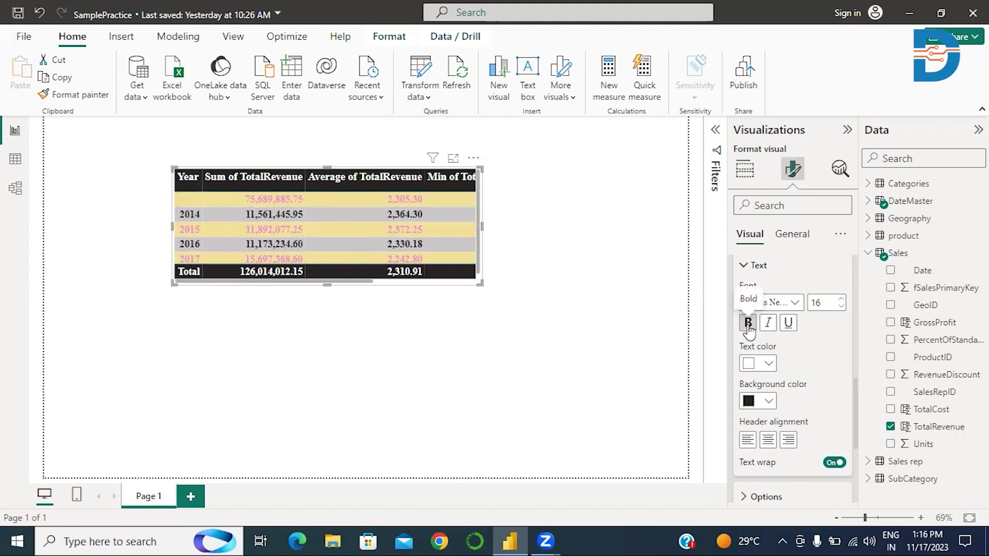
Set the column headers' text color to medium pink and their background color to light red.
{"action": "left_click", "coordinate": [769, 364]}
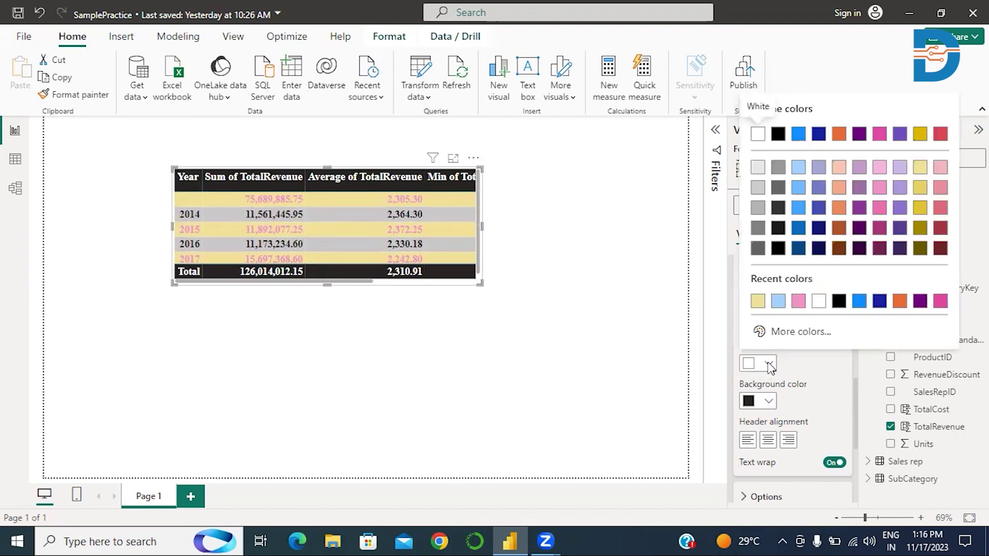
{"action": "left_click", "coordinate": [880, 207]}
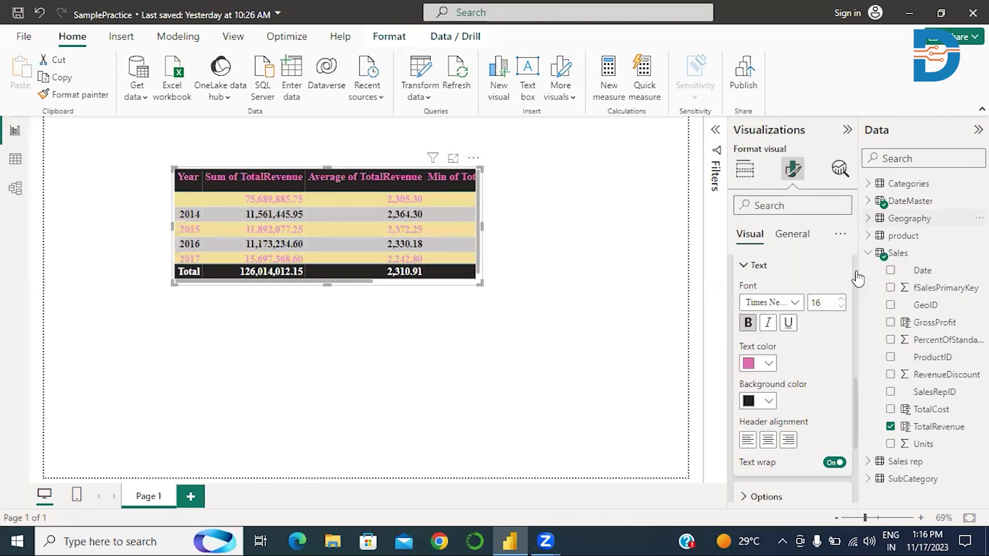
{"action": "left_click", "coordinate": [767, 403]}
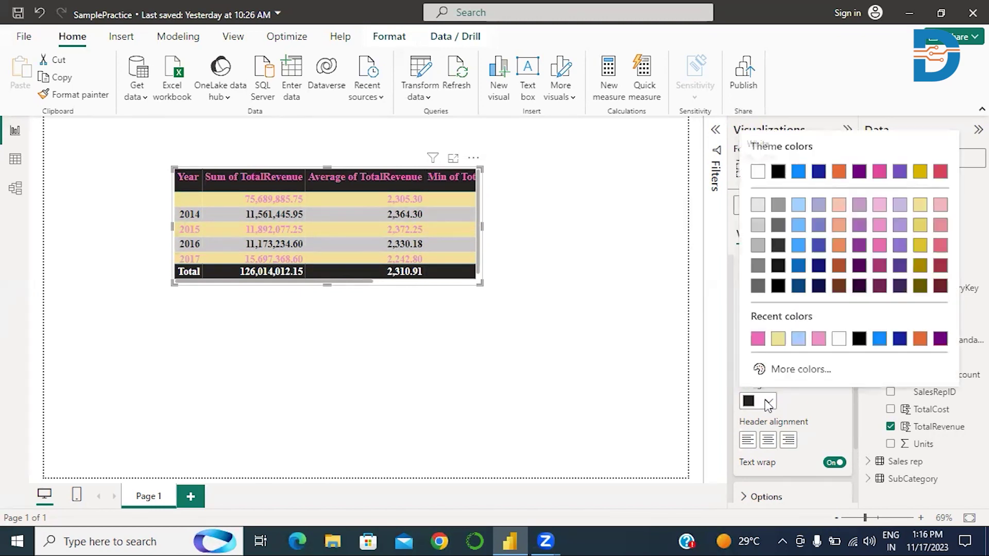
{"action": "left_click", "coordinate": [936, 248]}
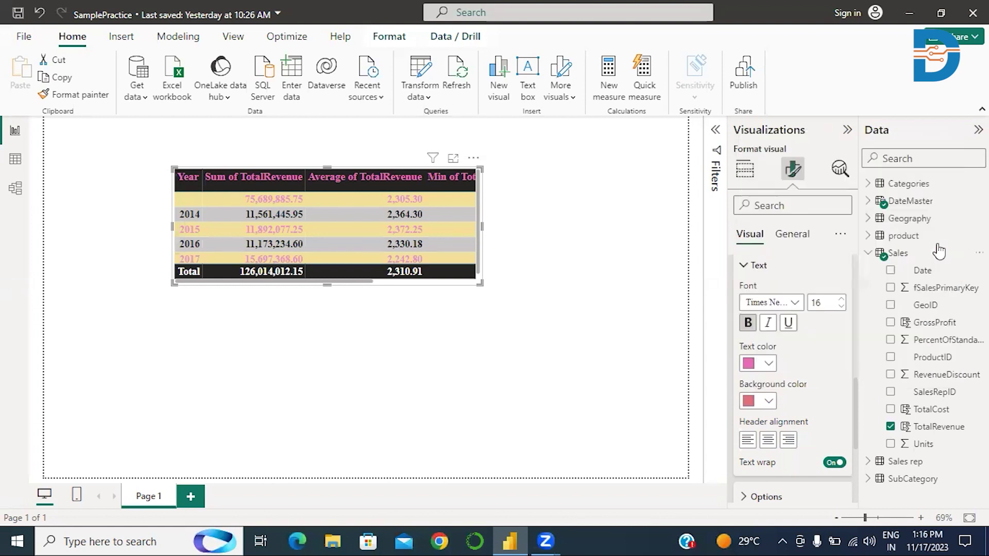
Set the column headers' background color to medium yellow, after trying gray.
{"action": "left_click", "coordinate": [768, 402]}
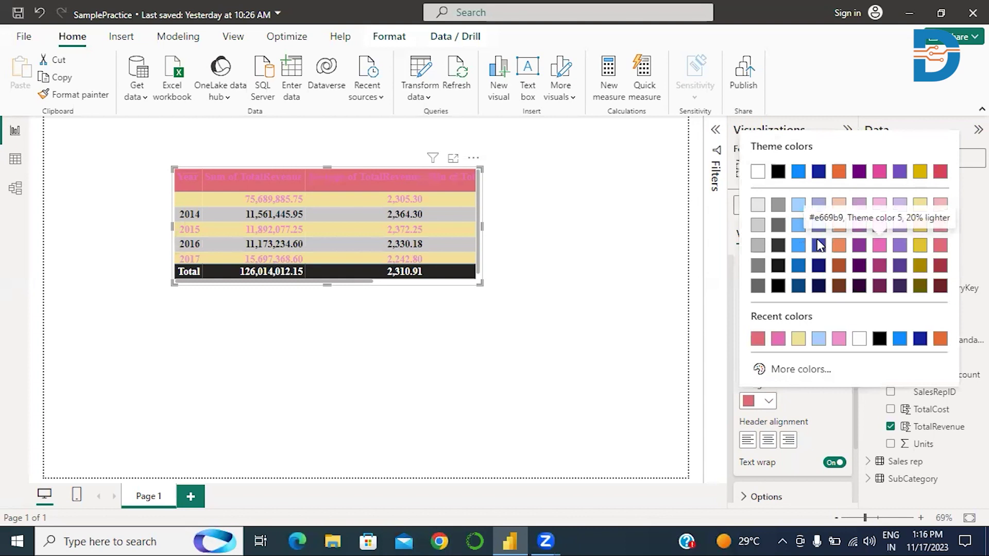
{"action": "left_click", "coordinate": [778, 204]}
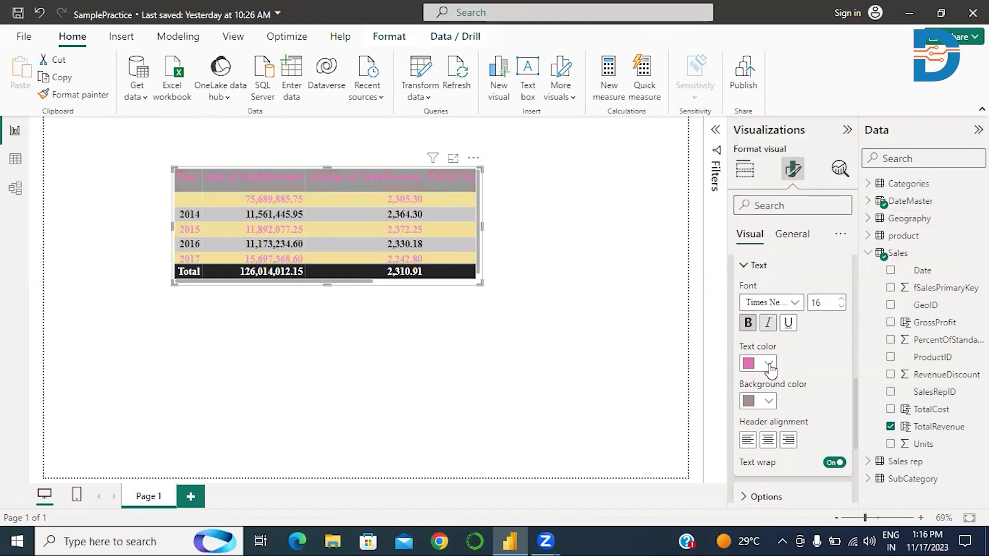
{"action": "left_click", "coordinate": [769, 402]}
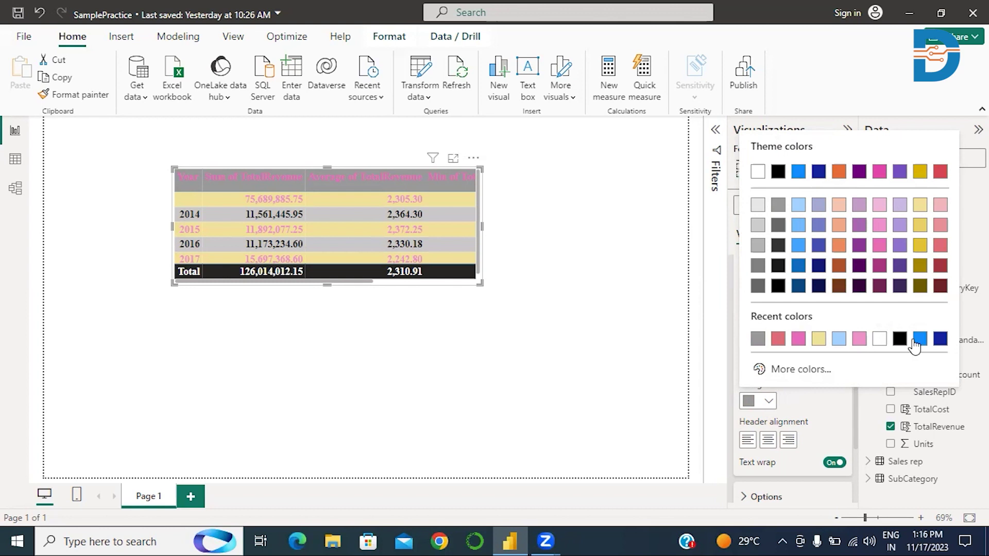
{"action": "left_click", "coordinate": [920, 227]}
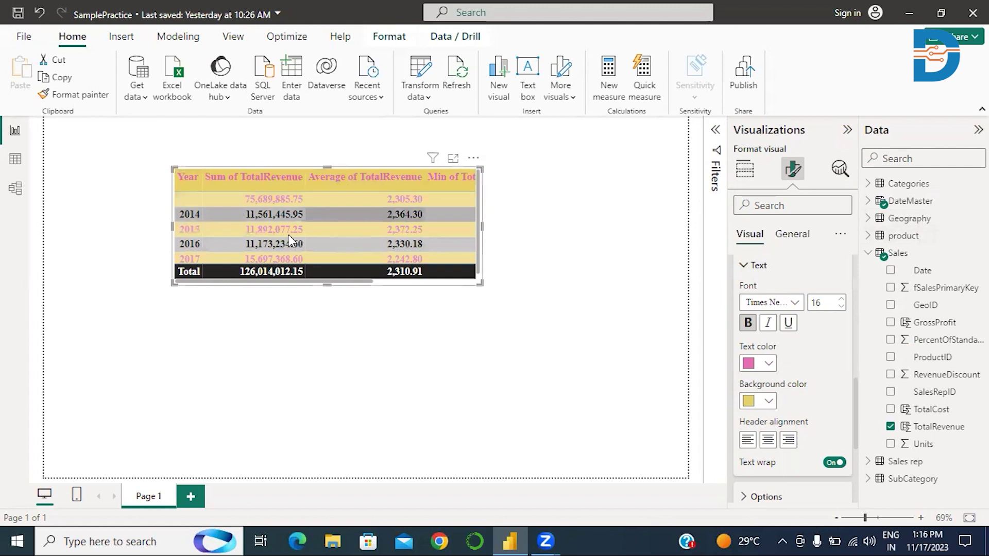
Center the column header text and widen the table visual to about 923 so all five columns fit.
{"action": "left_click", "coordinate": [767, 443]}
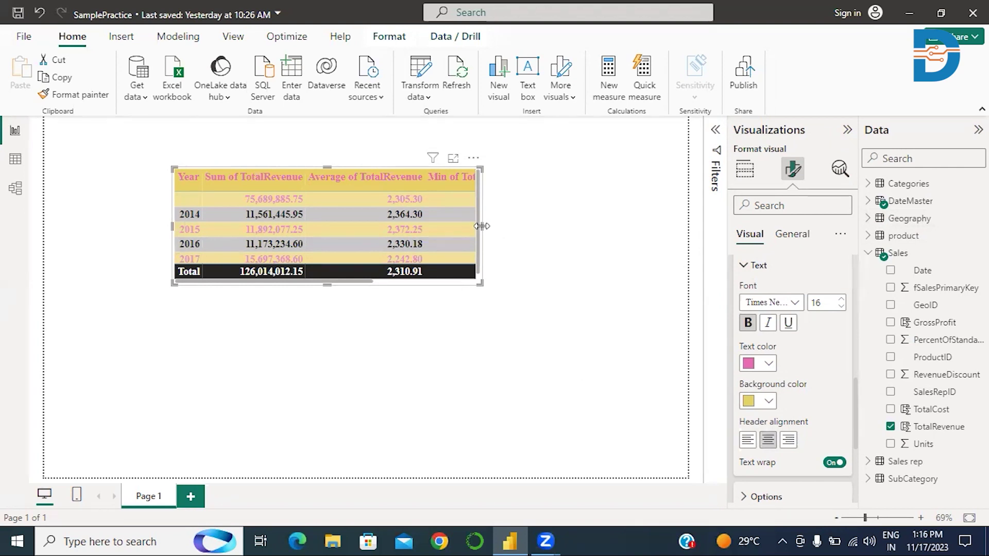
{"action": "left_click_drag", "start_coordinate": [481, 224], "coordinate": [638, 237]}
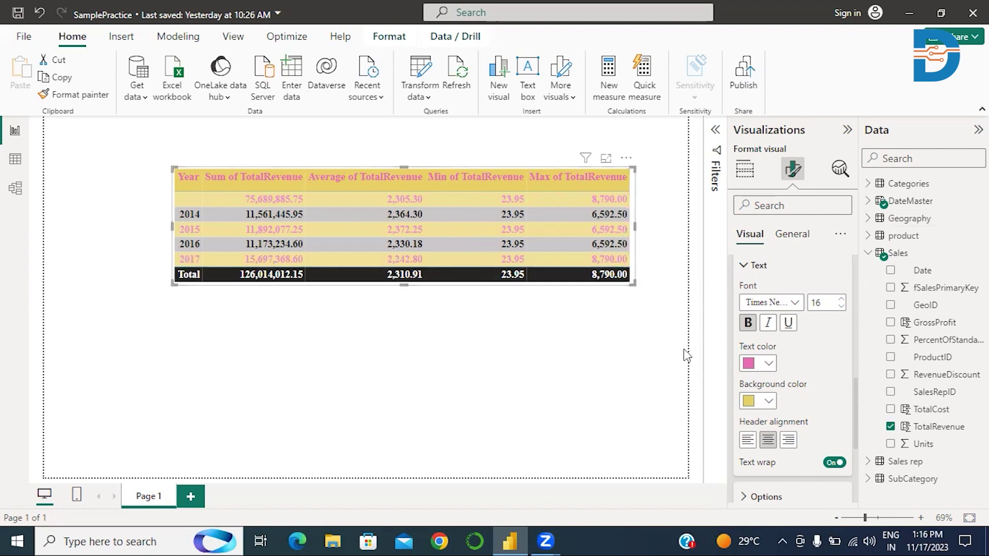
Examine the remaining visual format categories and the table's general settings, including its size properties and background, border and shadow effects.
{"action": "scroll", "coordinate": [787, 344], "scroll_direction": "down", "scroll_amount": 4}
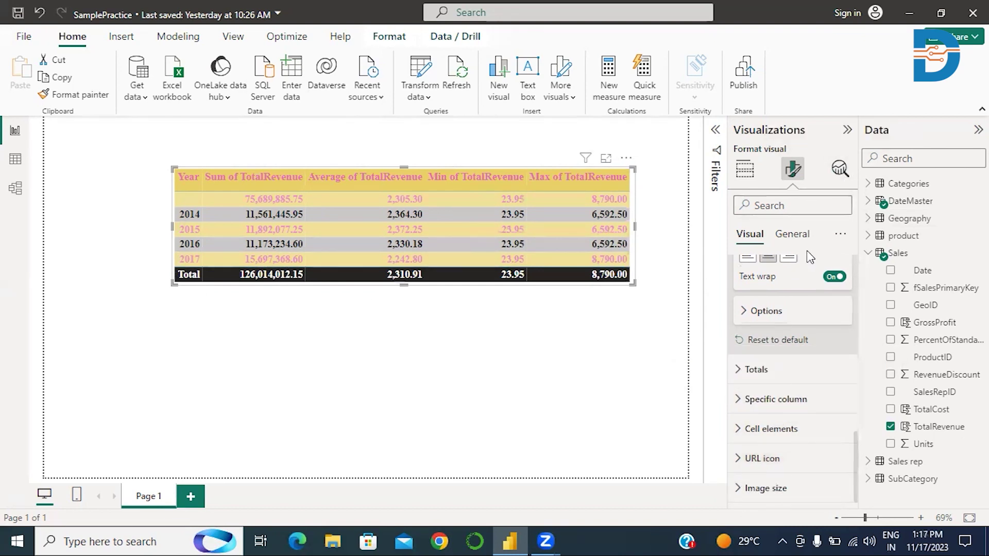
{"action": "left_click", "coordinate": [779, 235]}
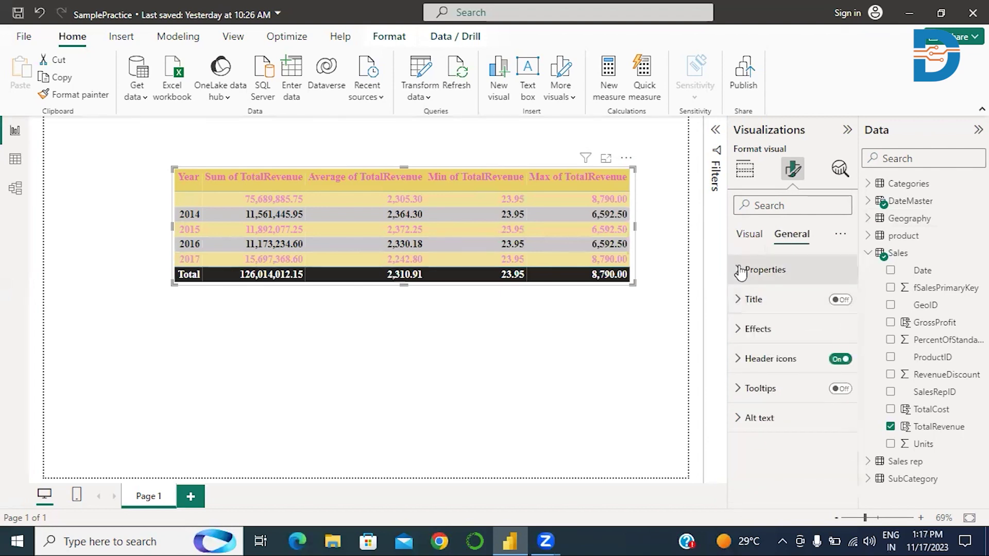
{"action": "left_click", "coordinate": [741, 271]}
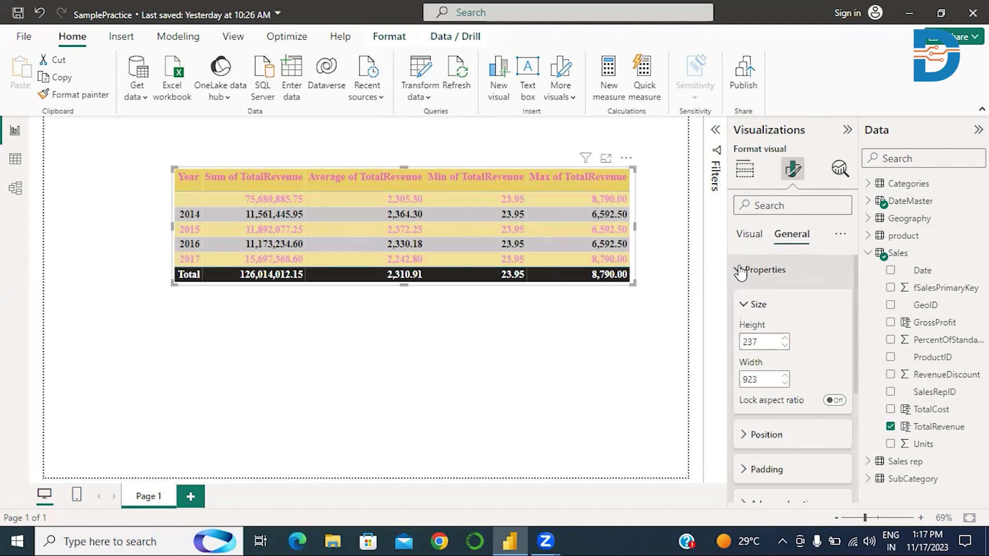
{"action": "scroll", "coordinate": [740, 268], "scroll_direction": "down", "scroll_amount": 3}
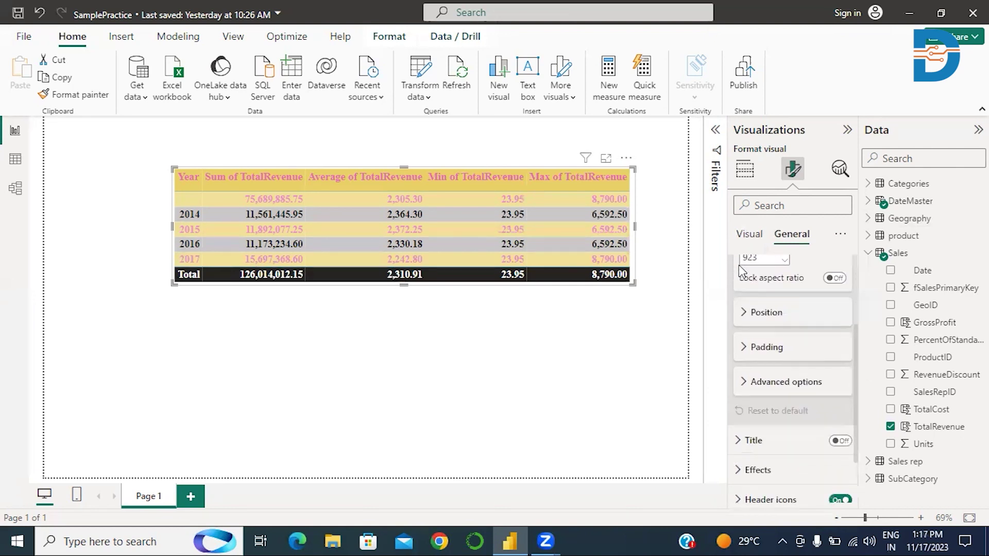
{"action": "scroll", "coordinate": [739, 264], "scroll_direction": "down", "scroll_amount": 2}
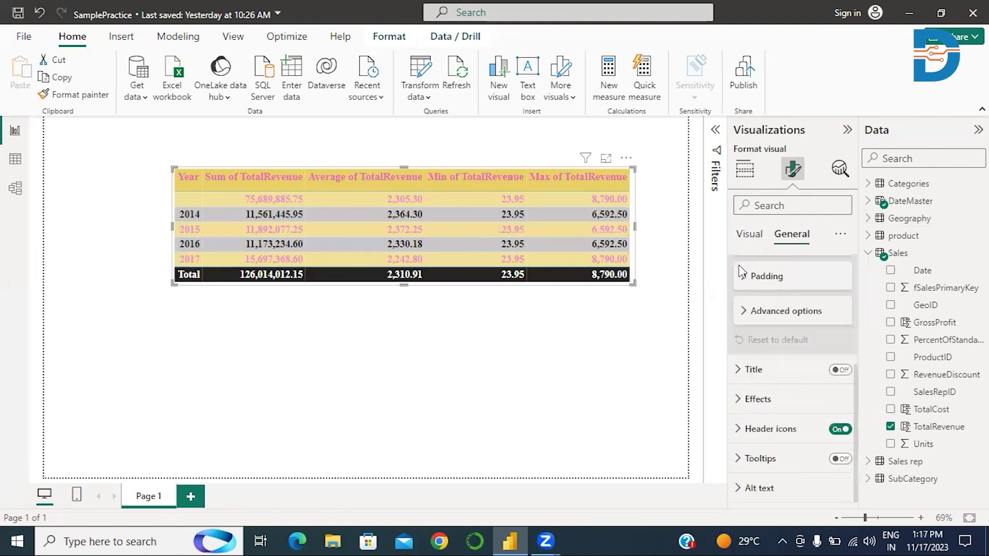
{"action": "left_click", "coordinate": [742, 400]}
{"action": "scroll", "coordinate": [742, 397], "scroll_direction": "down", "scroll_amount": 2}
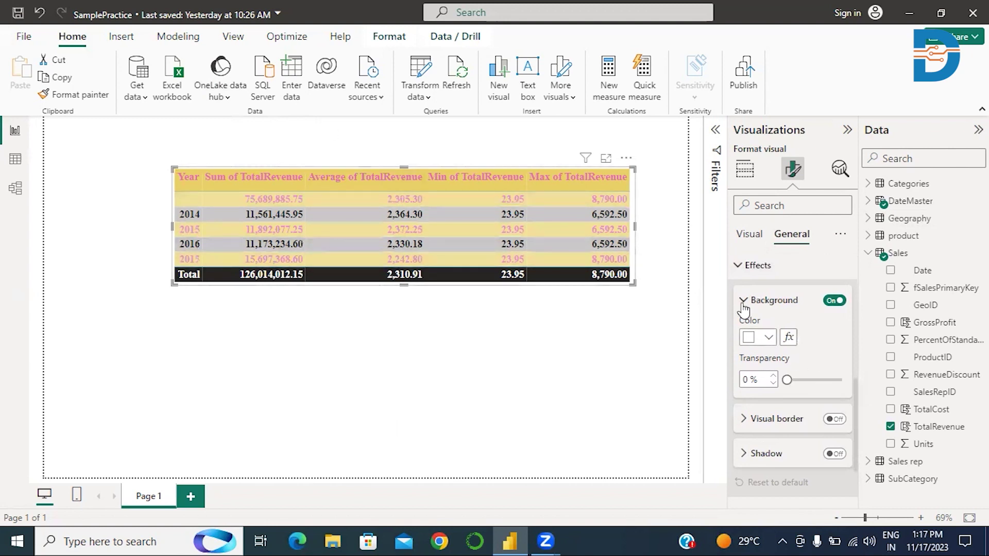
{"action": "left_click", "coordinate": [738, 265]}
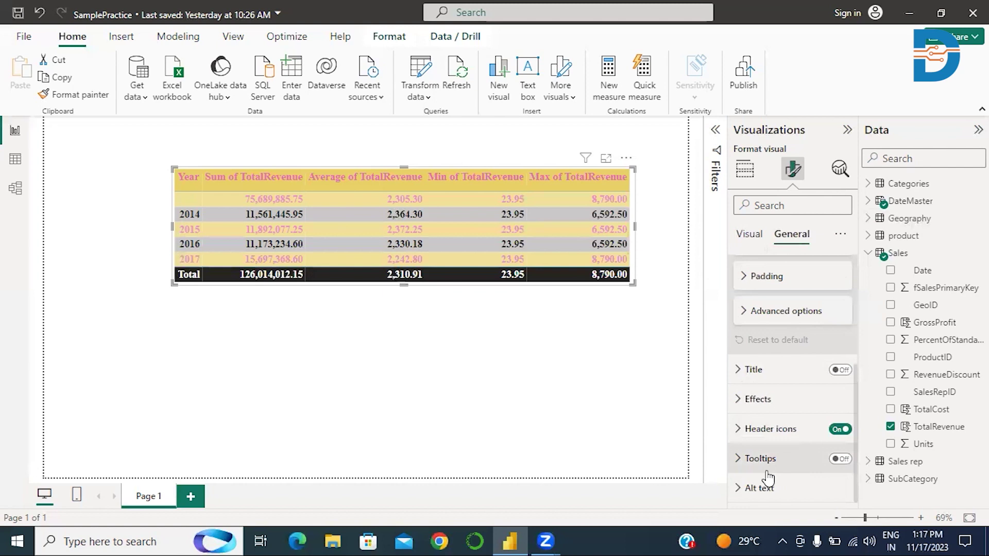
{"action": "scroll", "coordinate": [766, 375], "scroll_direction": "up", "scroll_amount": 5}
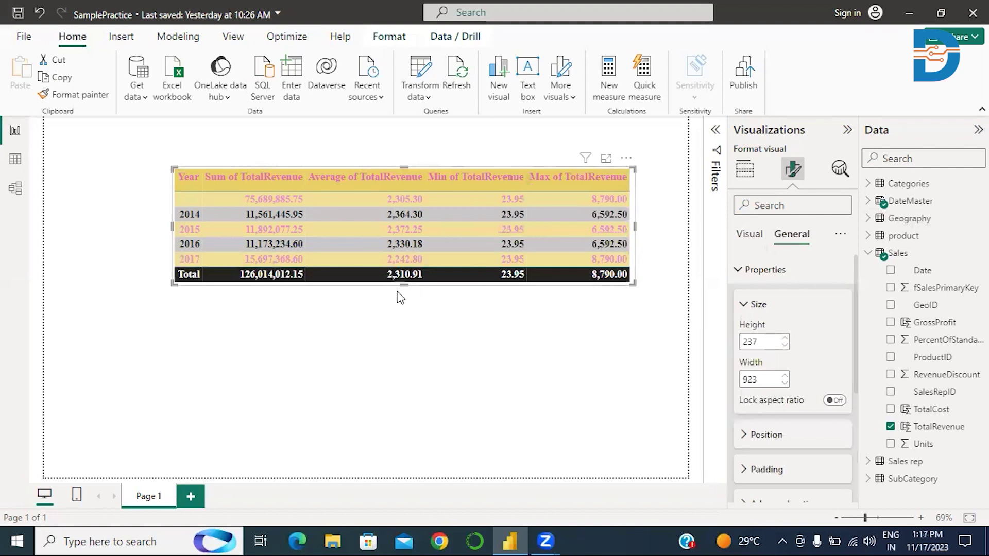
Increase the table visual's height slightly to about 247 and return to the visual's build settings.
{"action": "left_click_drag", "start_coordinate": [403, 287], "coordinate": [409, 292]}
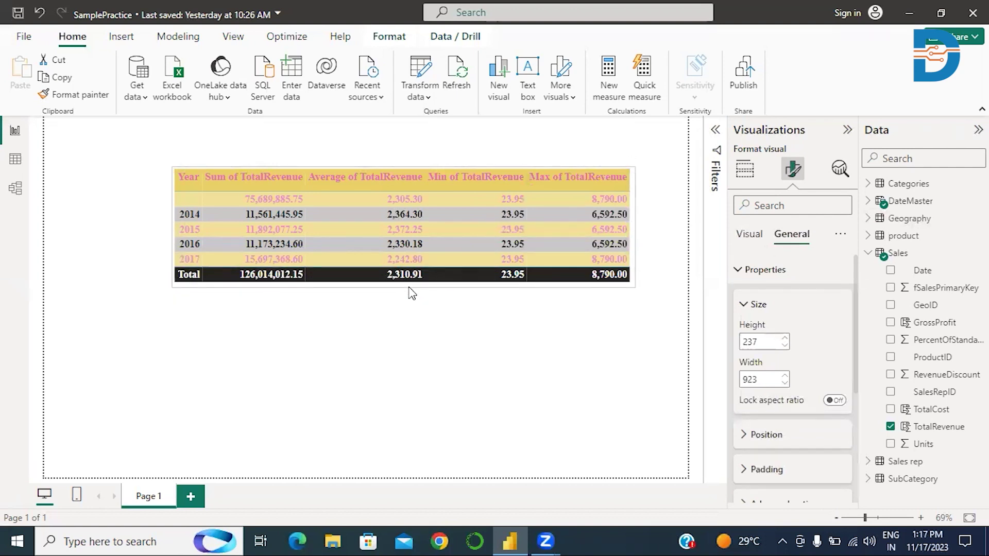
{"action": "left_click_drag", "start_coordinate": [411, 287], "coordinate": [403, 287]}
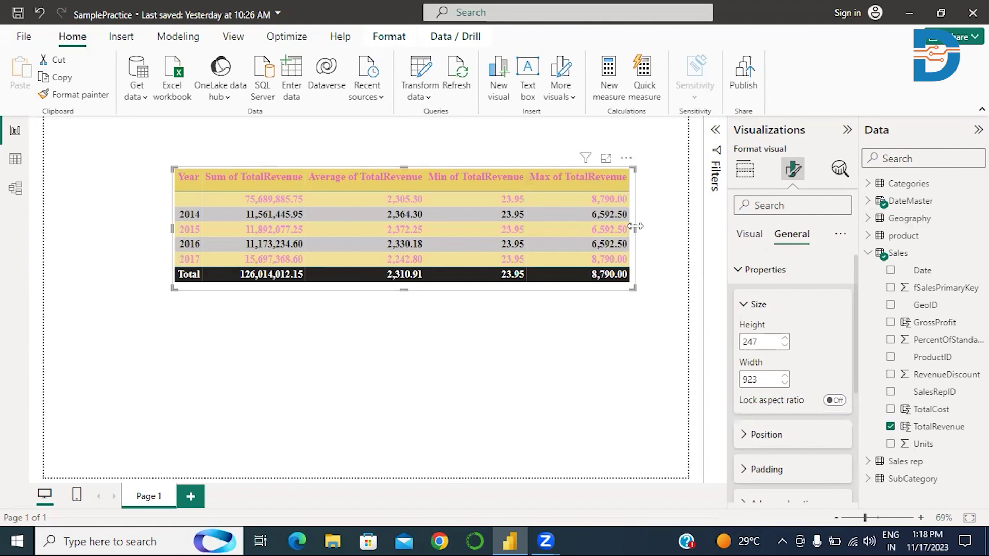
{"action": "left_click", "coordinate": [744, 170]}
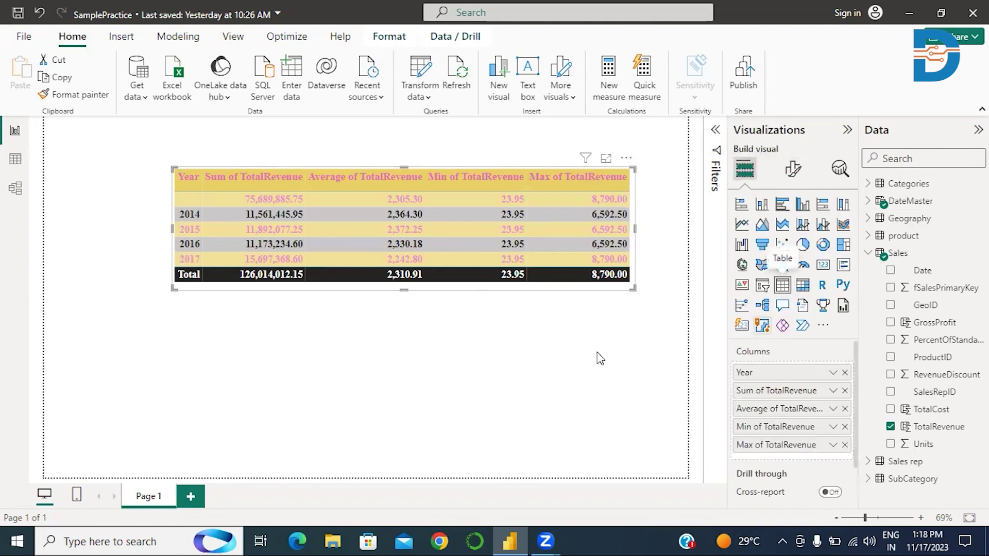